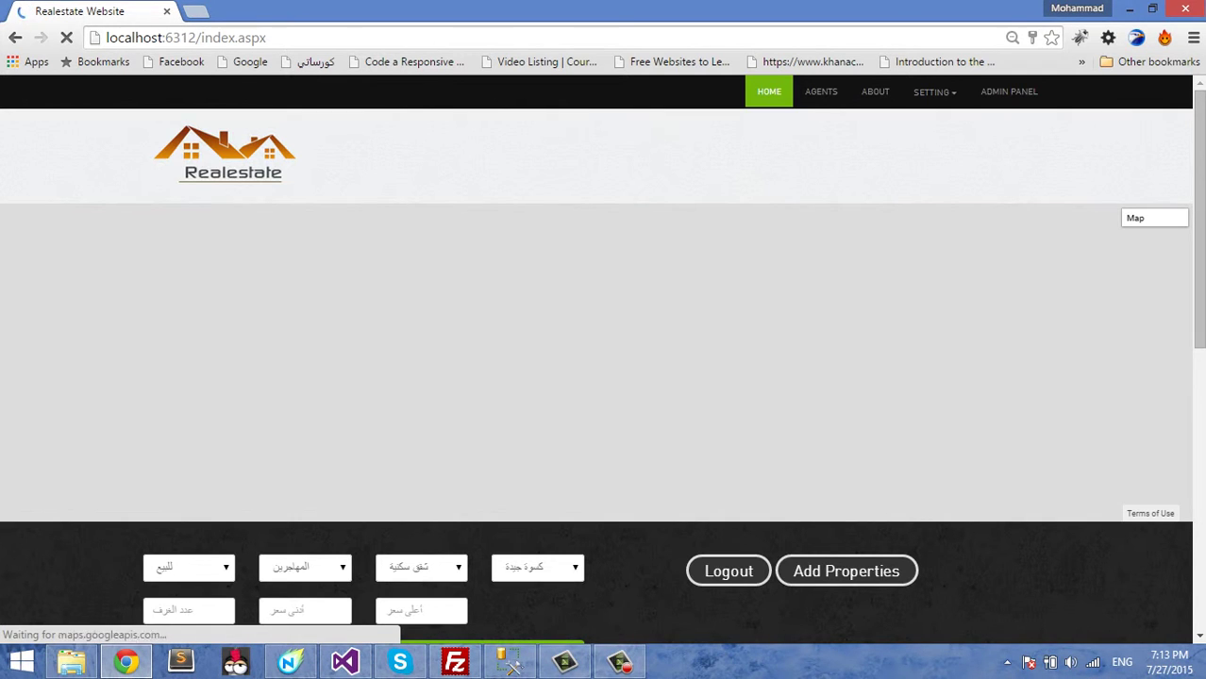
# - Scroll down the home page and open the Add property form (add.aspx)
pyautogui.scroll(-2, 845, 371)
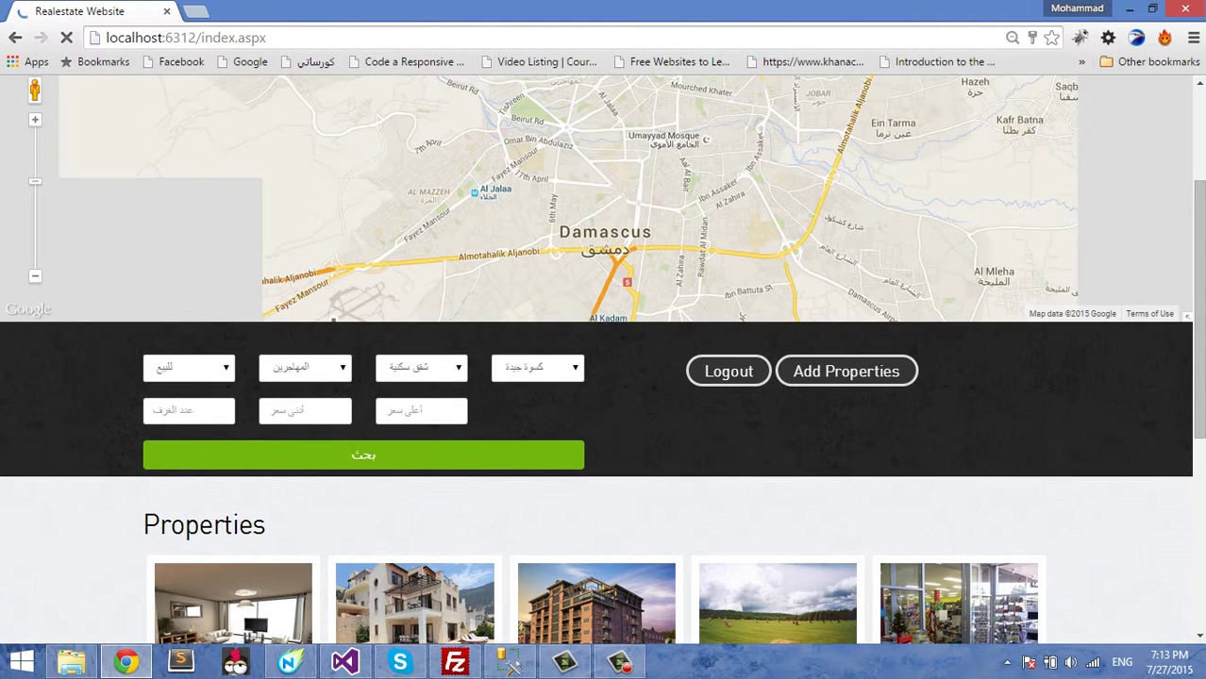
pyautogui.click(845, 371)
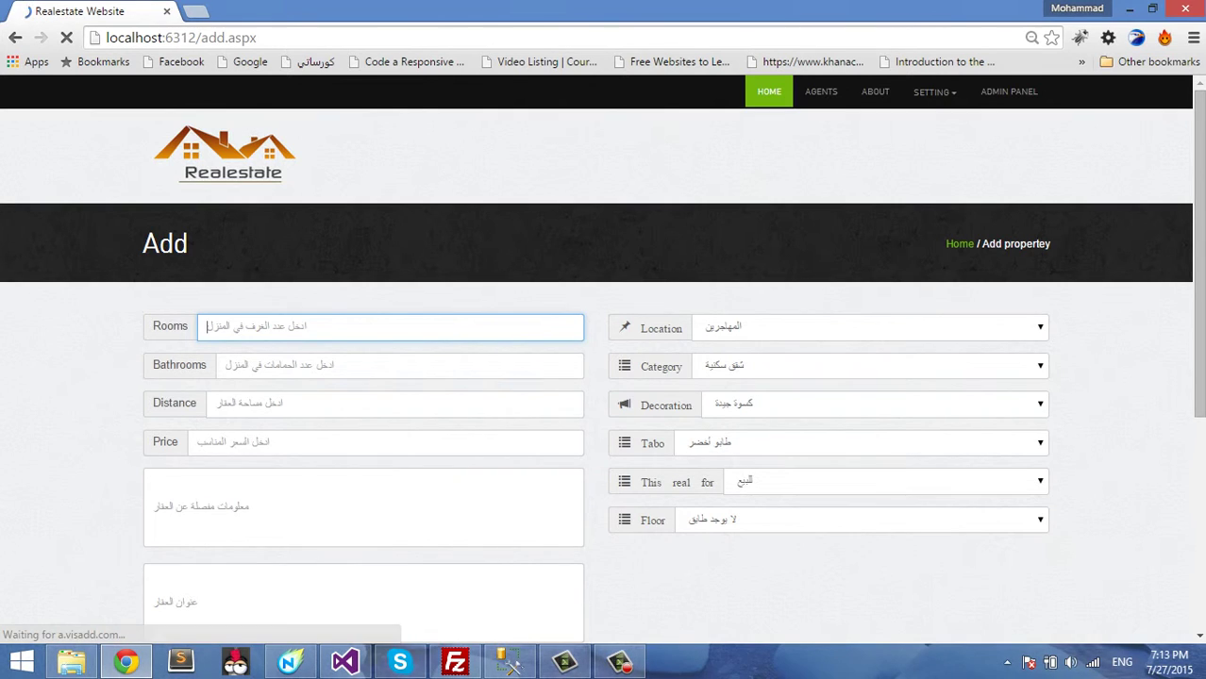
# - Enter 5 rooms, 2 bathrooms, distance 120 and price 40000000
pyautogui.write('5')
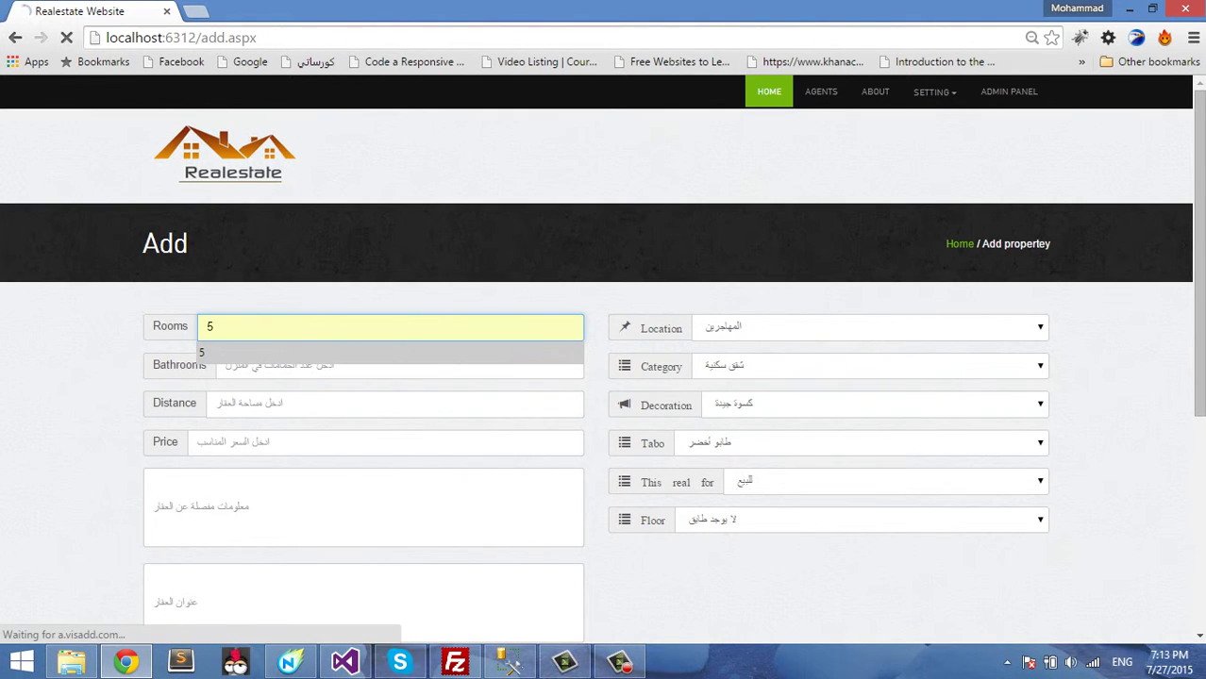
pyautogui.press('Tab')
pyautogui.write('2')
pyautogui.press('Tab')
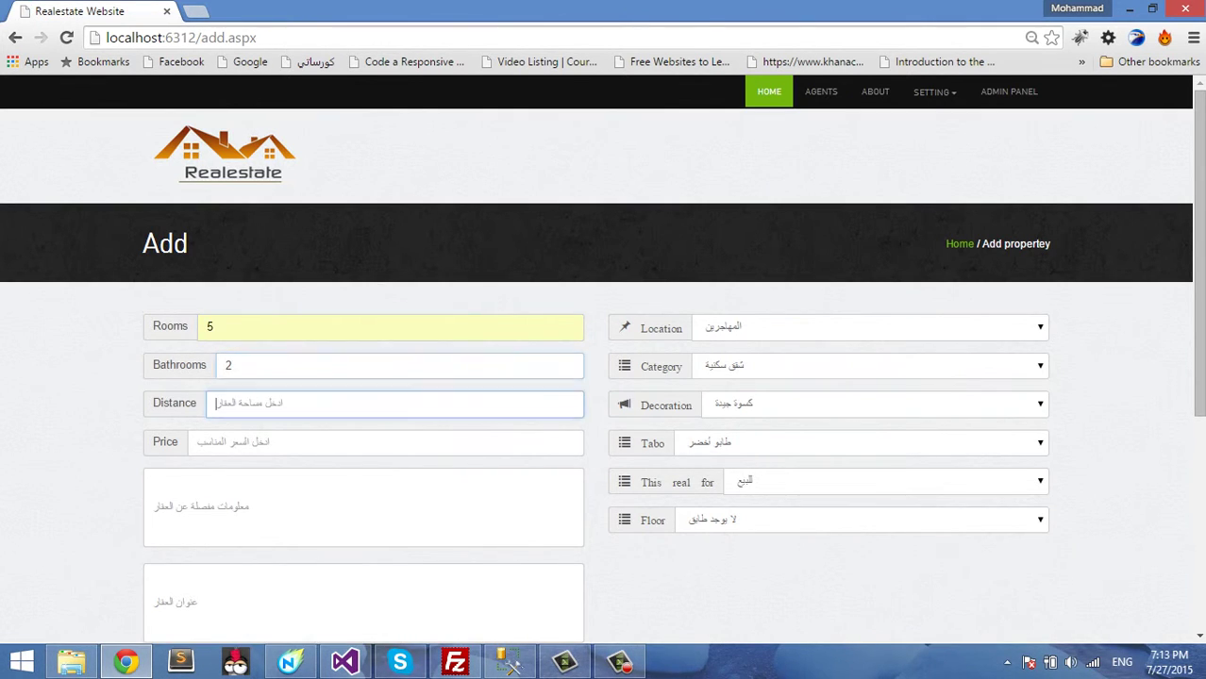
pyautogui.write('12')
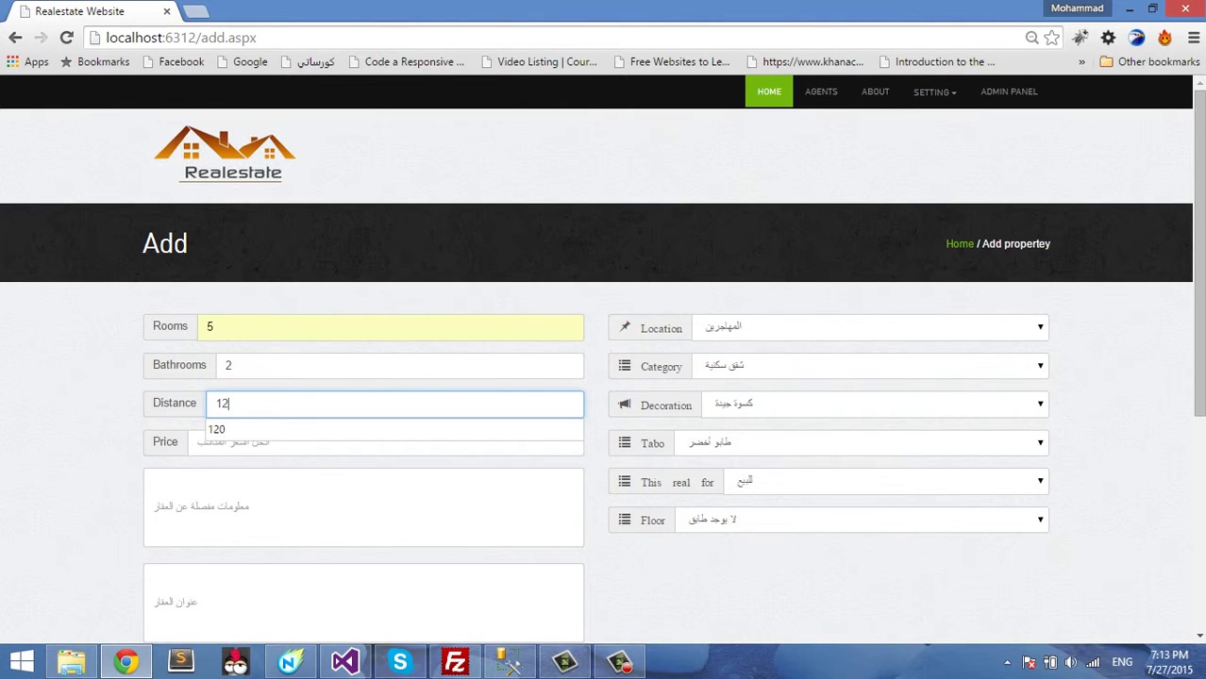
pyautogui.write('0')
pyautogui.press('Tab')
pyautogui.write('40')
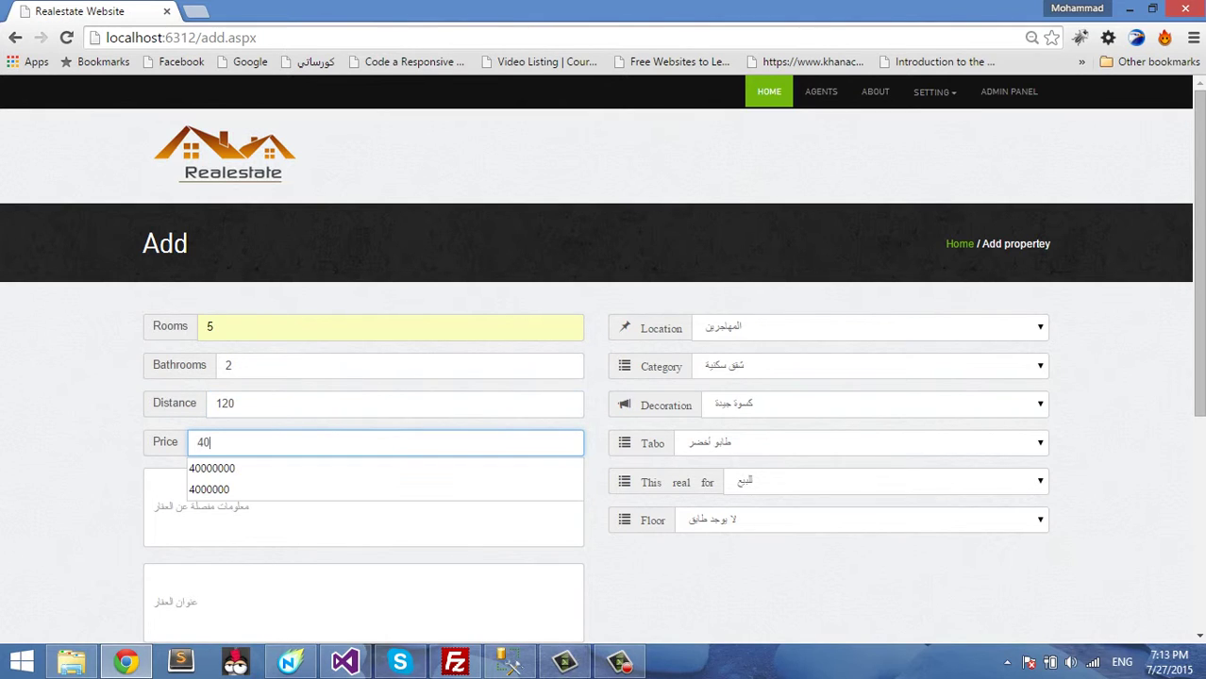
pyautogui.press('Down')
pyautogui.press('Return')
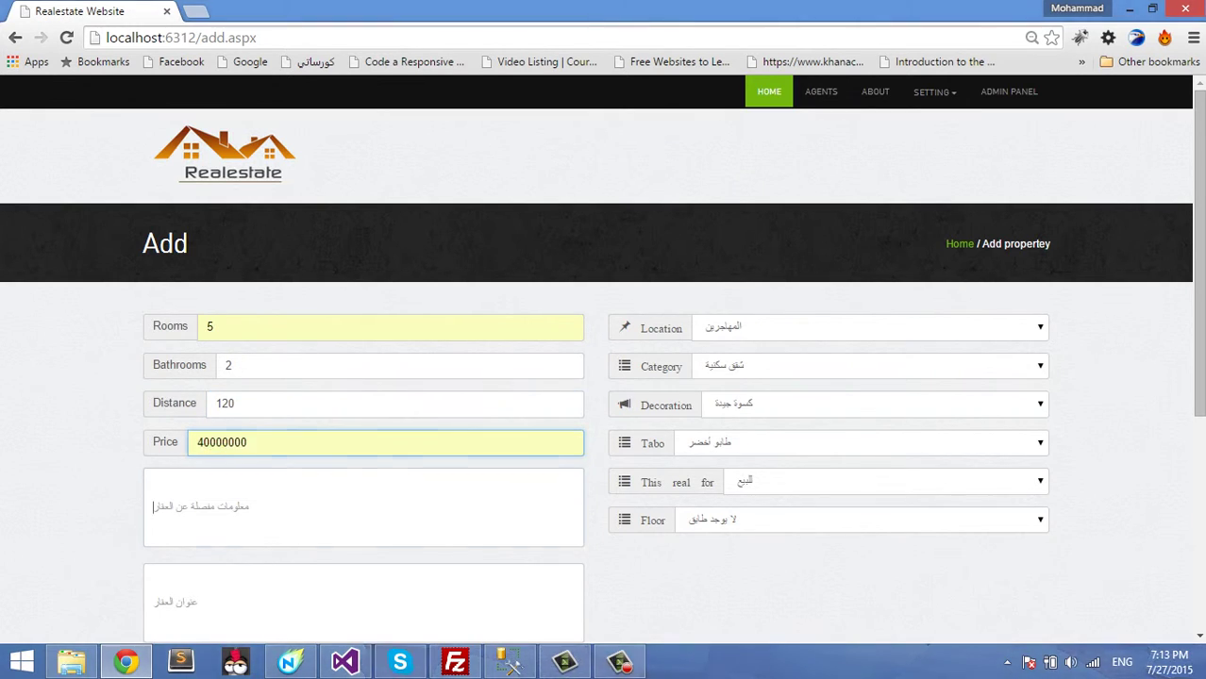
pyautogui.press('Tab')
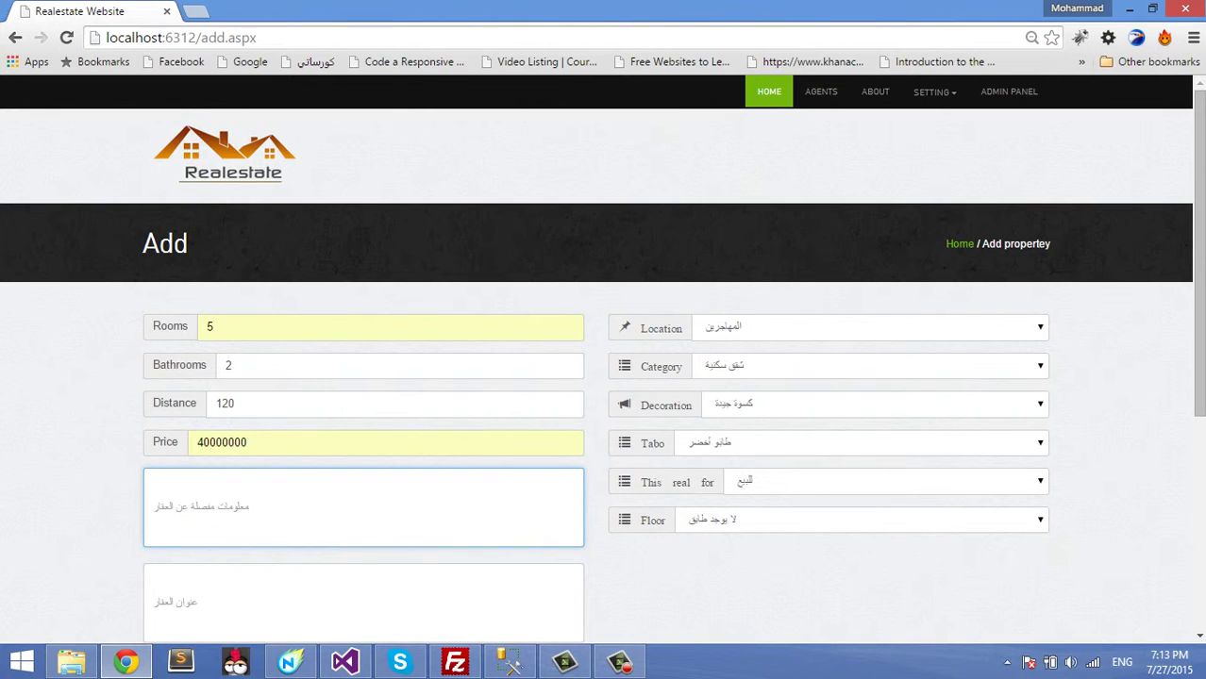
# - Enter the description 'كا مميزة على مدينة دمشق قبلي غربي' and the property's Damascus address as title
pyautogui.write('gl')
pyautogui.press('BackSpace')
pyautogui.press('BackSpace')
pyautogui.write('كا')
pyautogui.write(' مم')
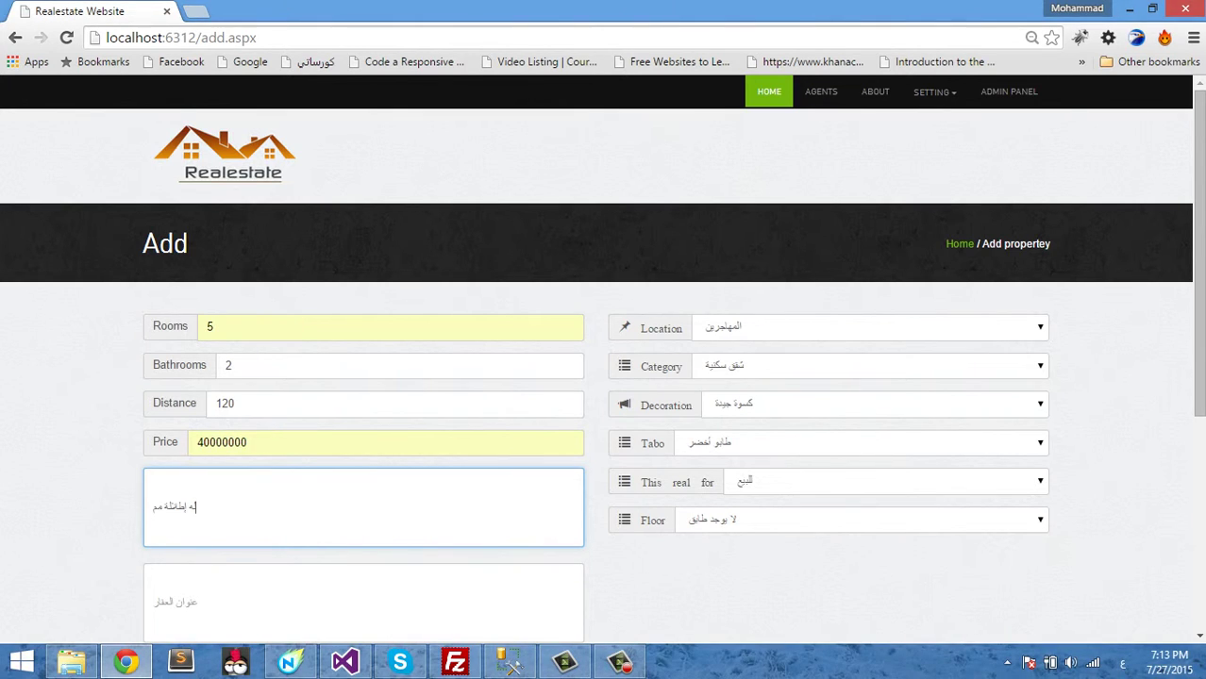
pyautogui.write('يزة على مدينة دمشق ق')
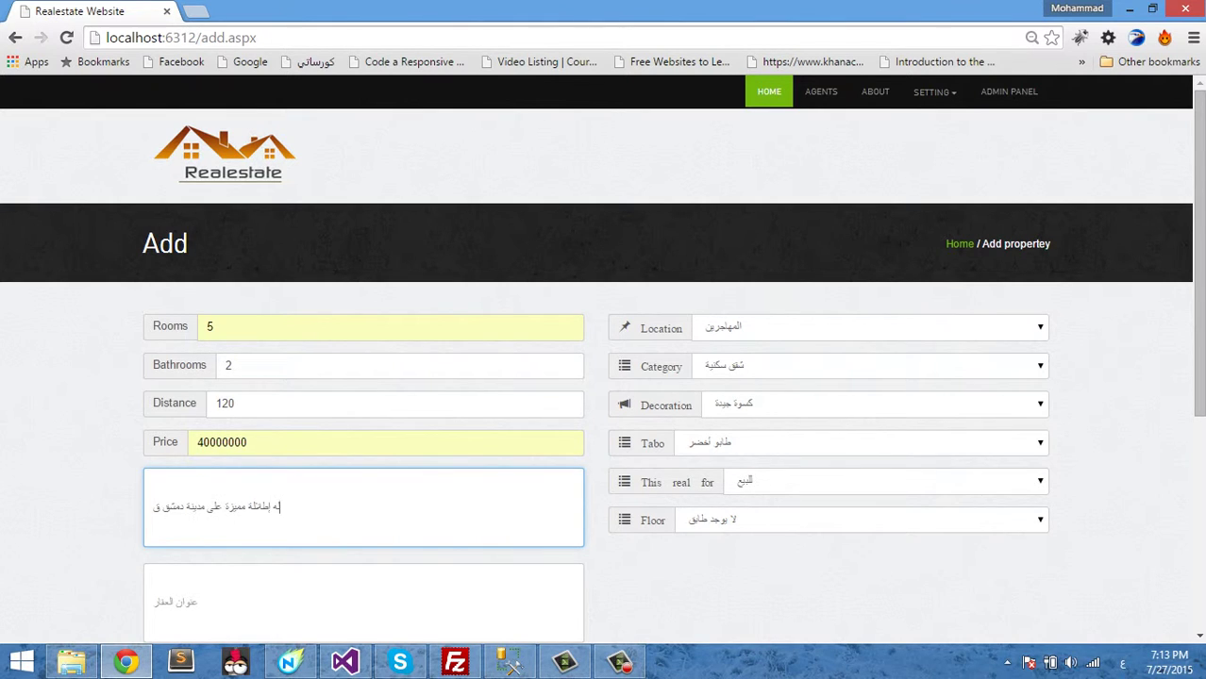
pyautogui.write('بلي غربي')
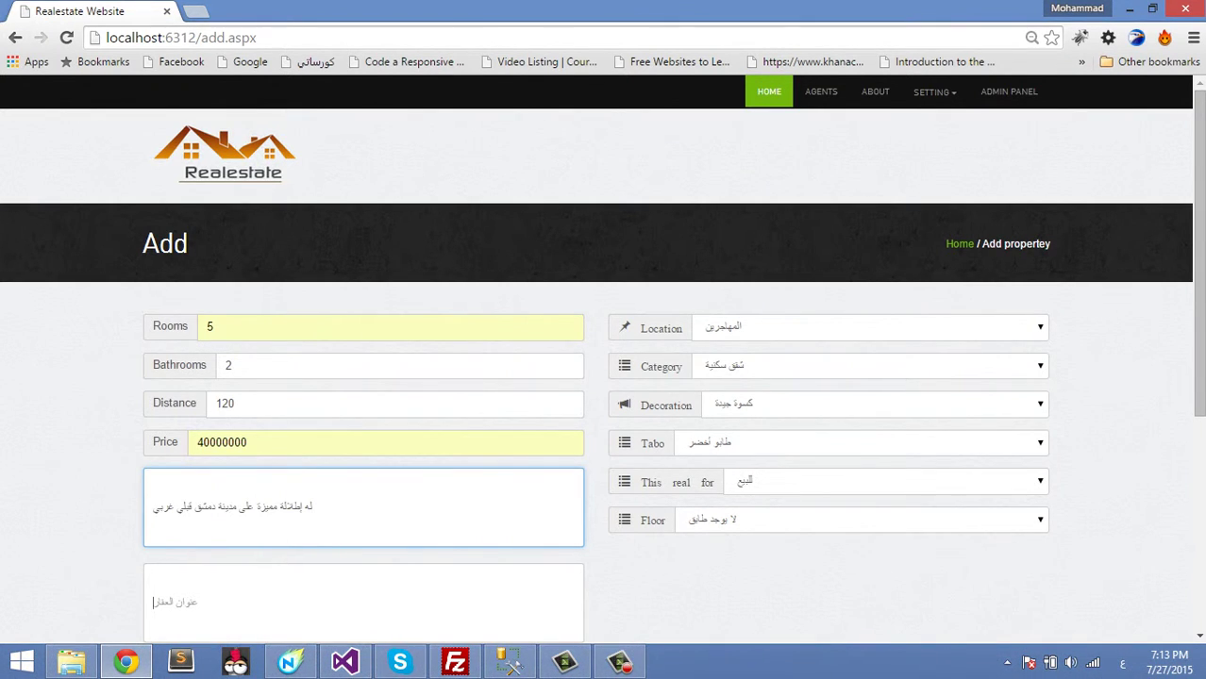
pyautogui.press('Tab')
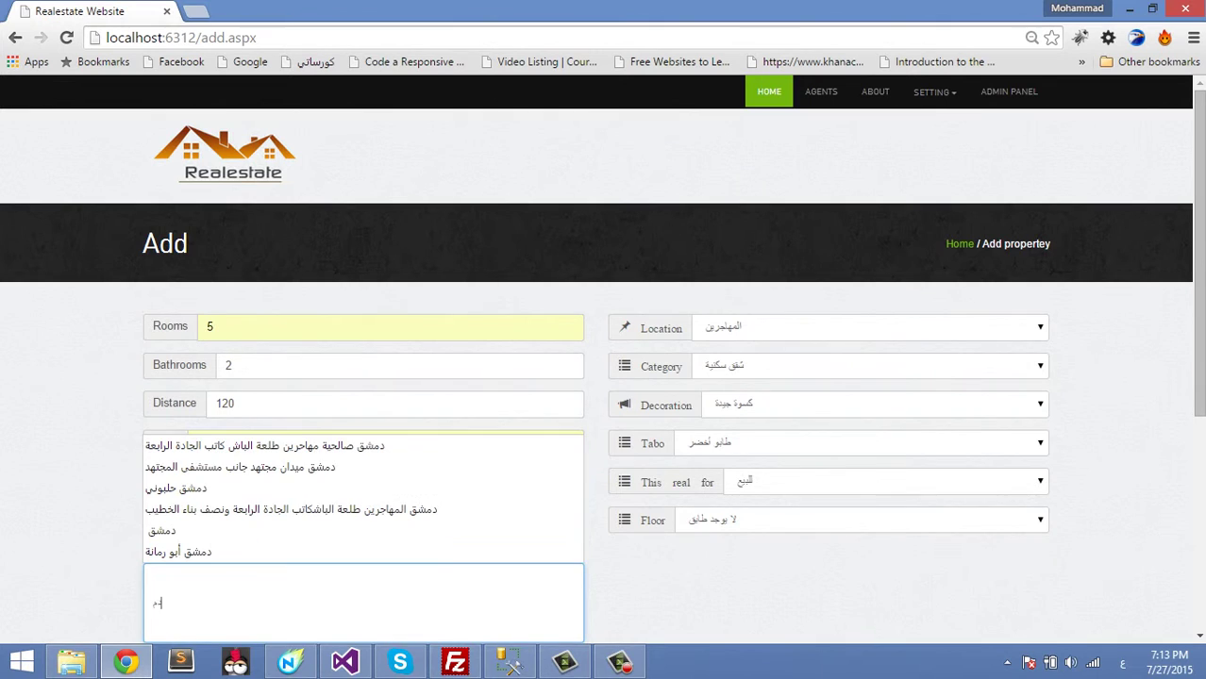
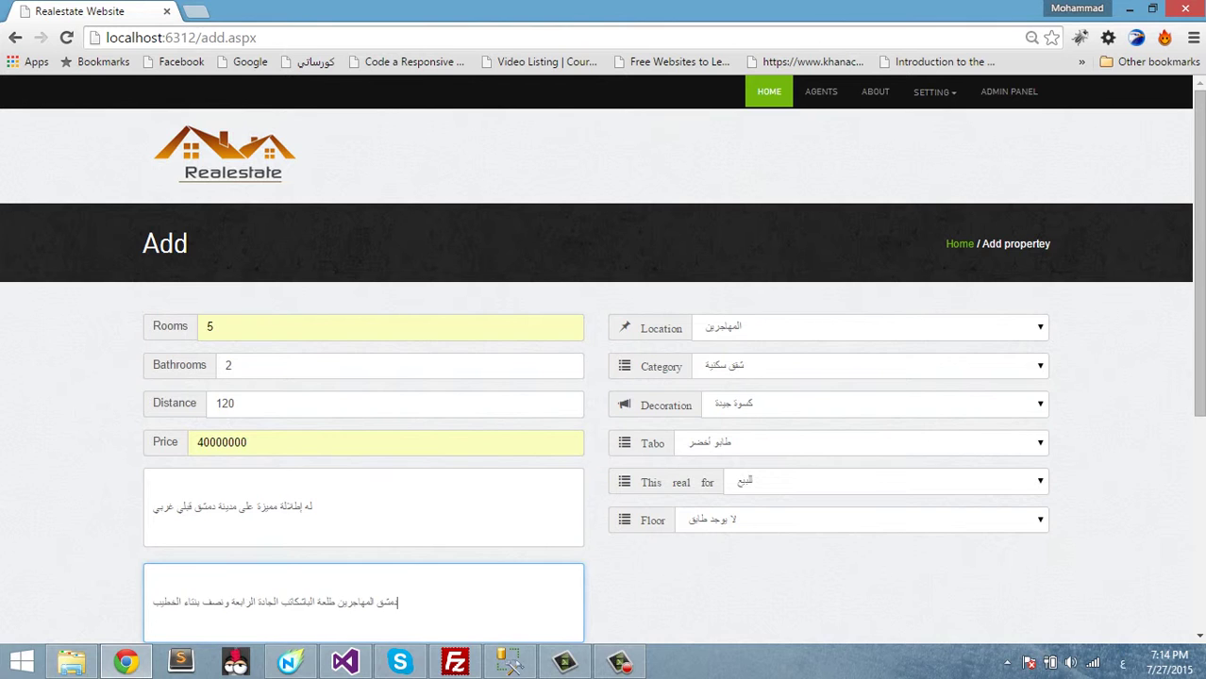
# - Keep the other dropdowns, set the floor to الطابق الثاني, and expand the photo upload area
pyautogui.scroll(-2, 604, 359)
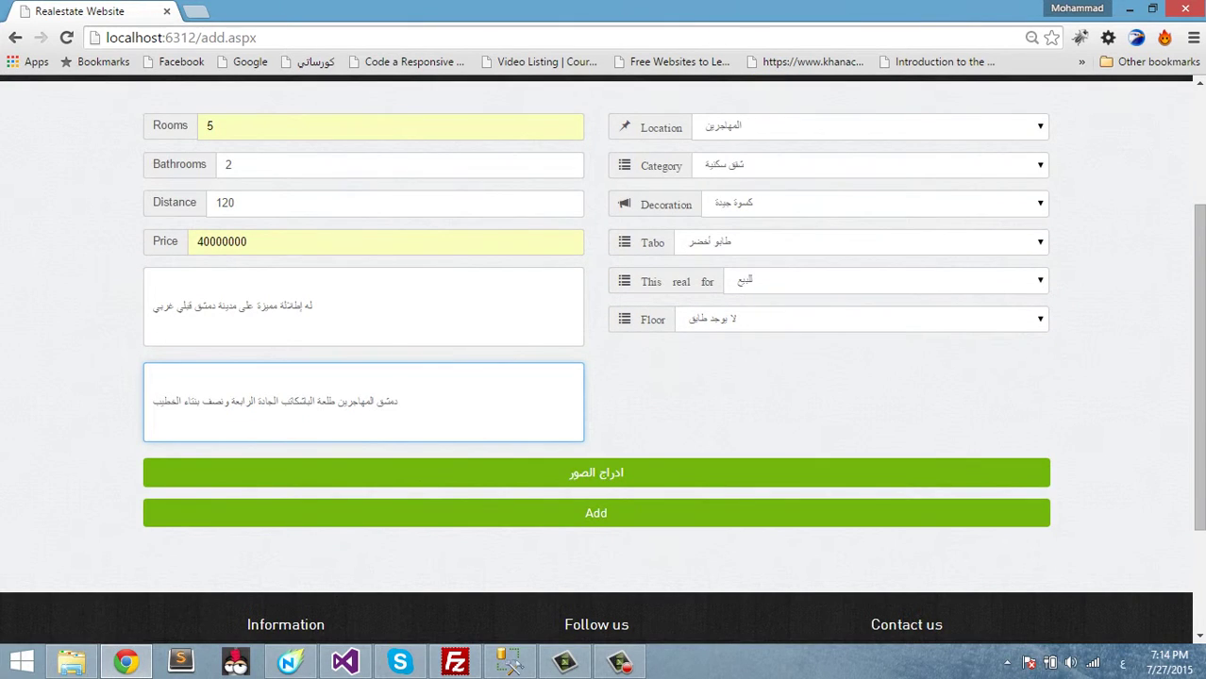
pyautogui.click(868, 127)
pyautogui.click(868, 145)
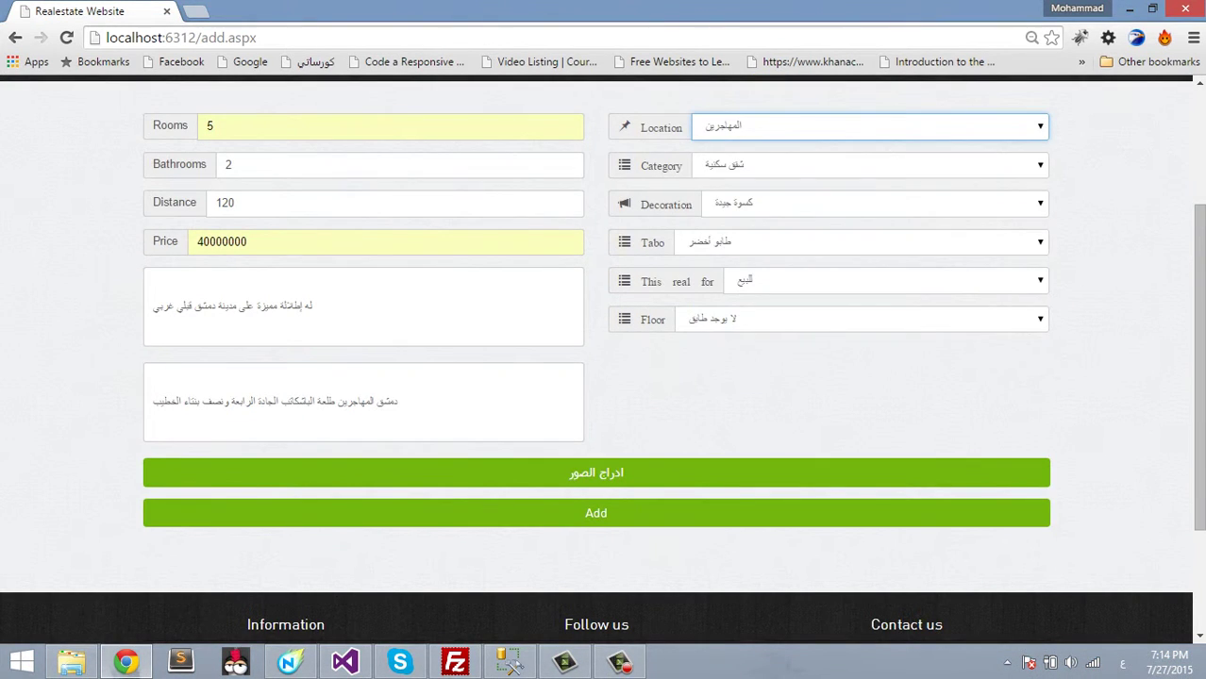
pyautogui.click(868, 165)
pyautogui.click(868, 183)
pyautogui.click(868, 204)
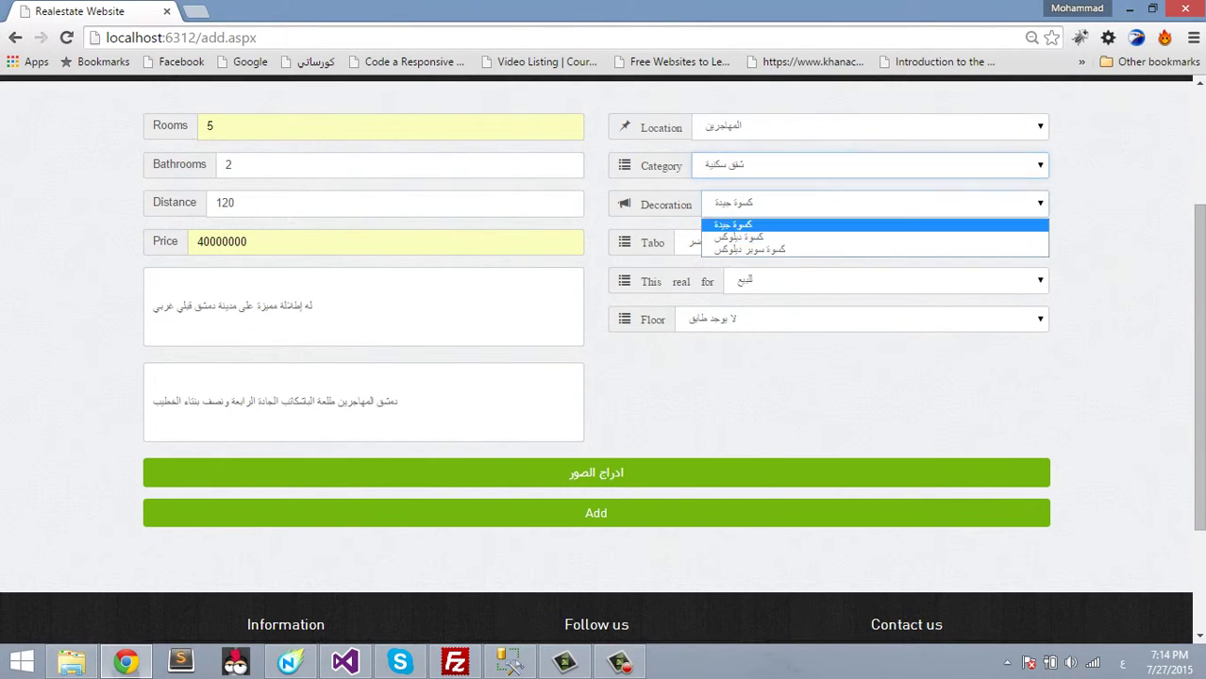
pyautogui.click(868, 227)
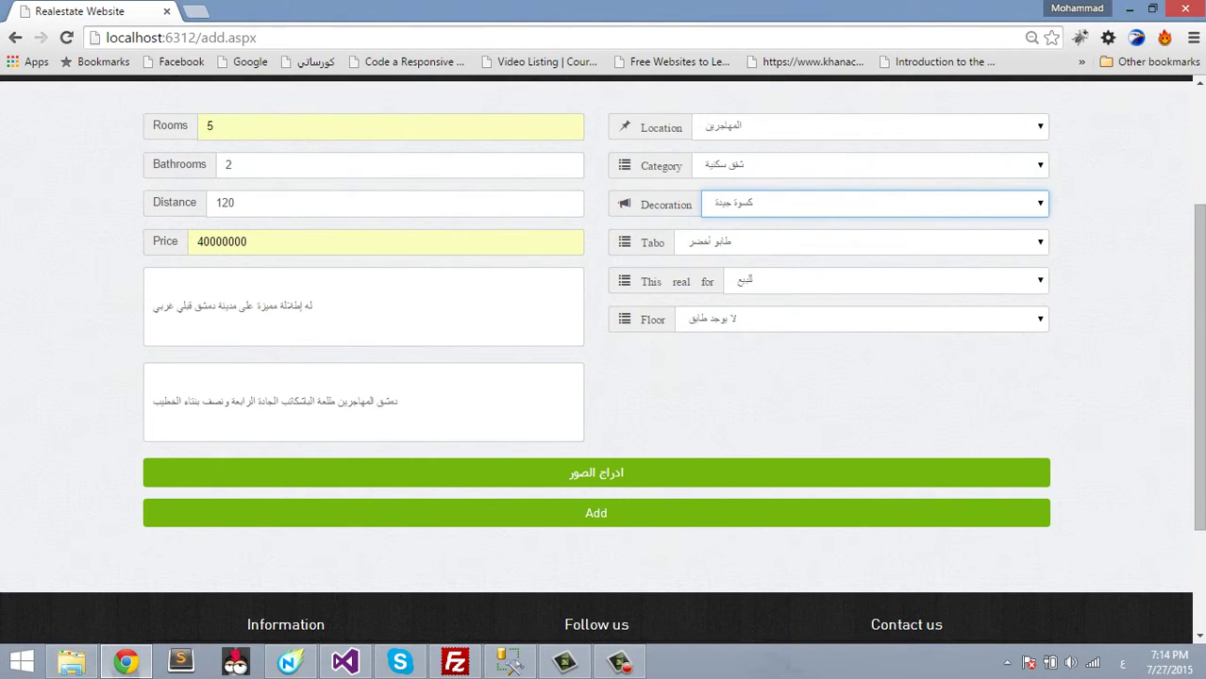
pyautogui.click(868, 281)
pyautogui.click(868, 299)
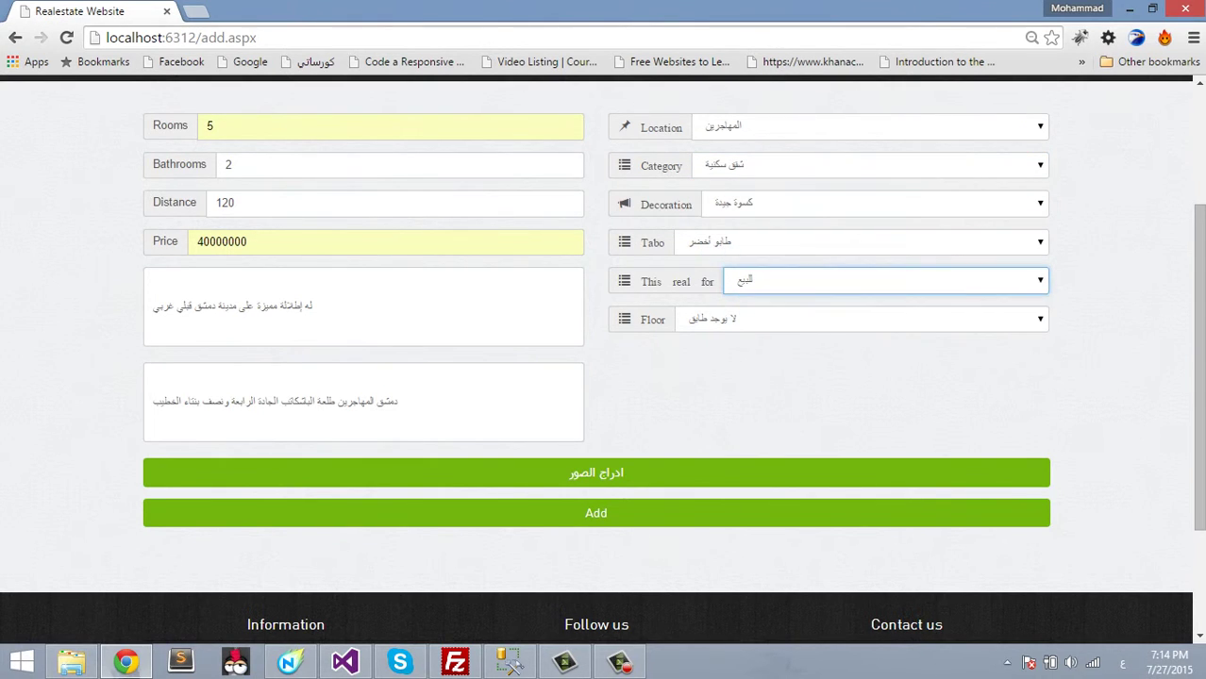
pyautogui.click(868, 319)
pyautogui.click(868, 370)
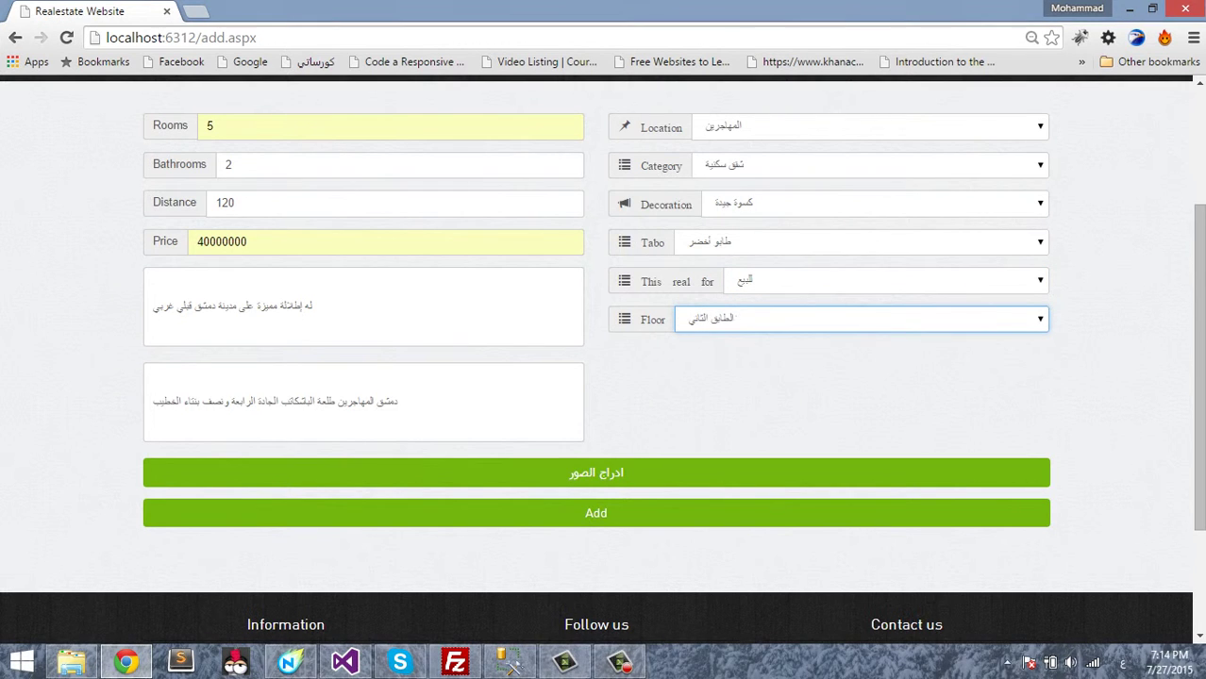
pyautogui.click(595, 473)
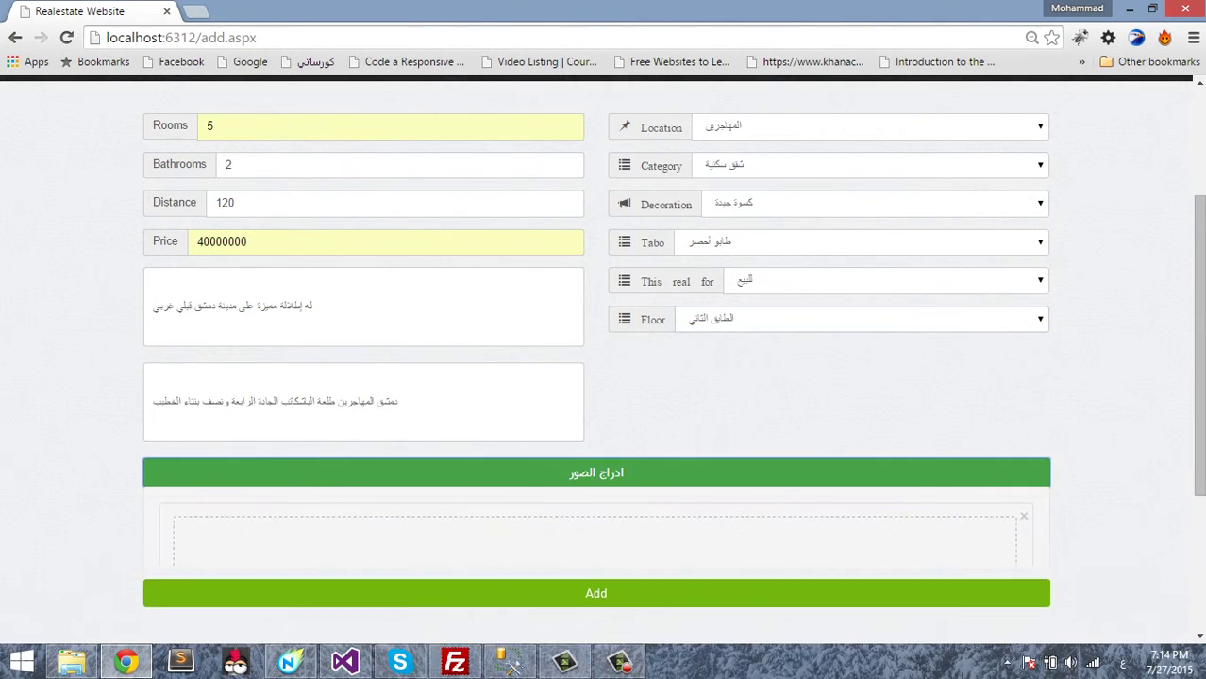
pyautogui.scroll(-1, 596, 424)
# - Attach photos my1–my18 from the D: drive house photos folder and submit the listing
pyautogui.scroll(-4, 604, 358)
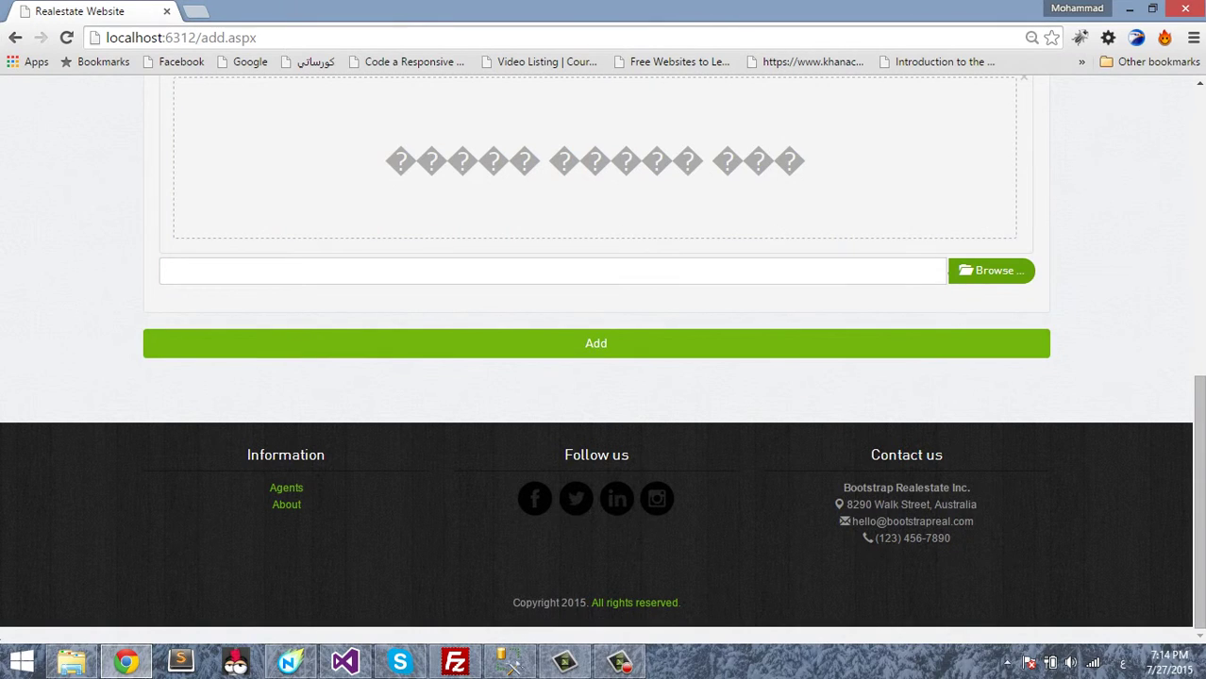
pyautogui.click(990, 271)
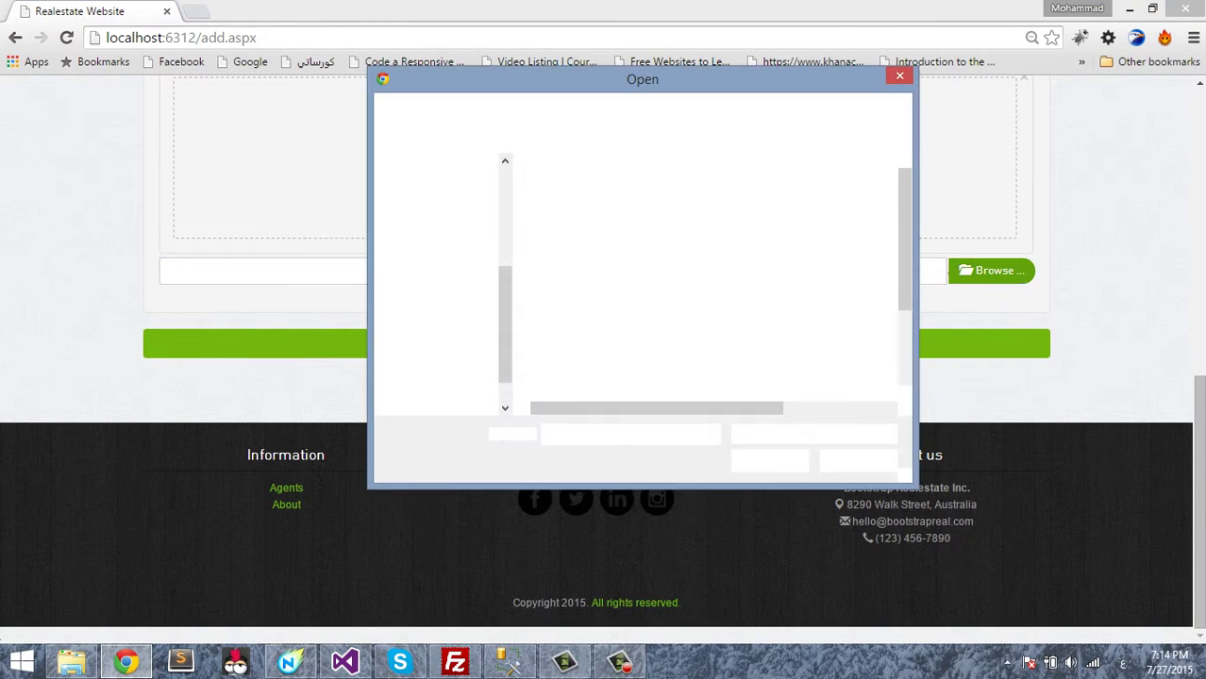
pyautogui.click(439, 385)
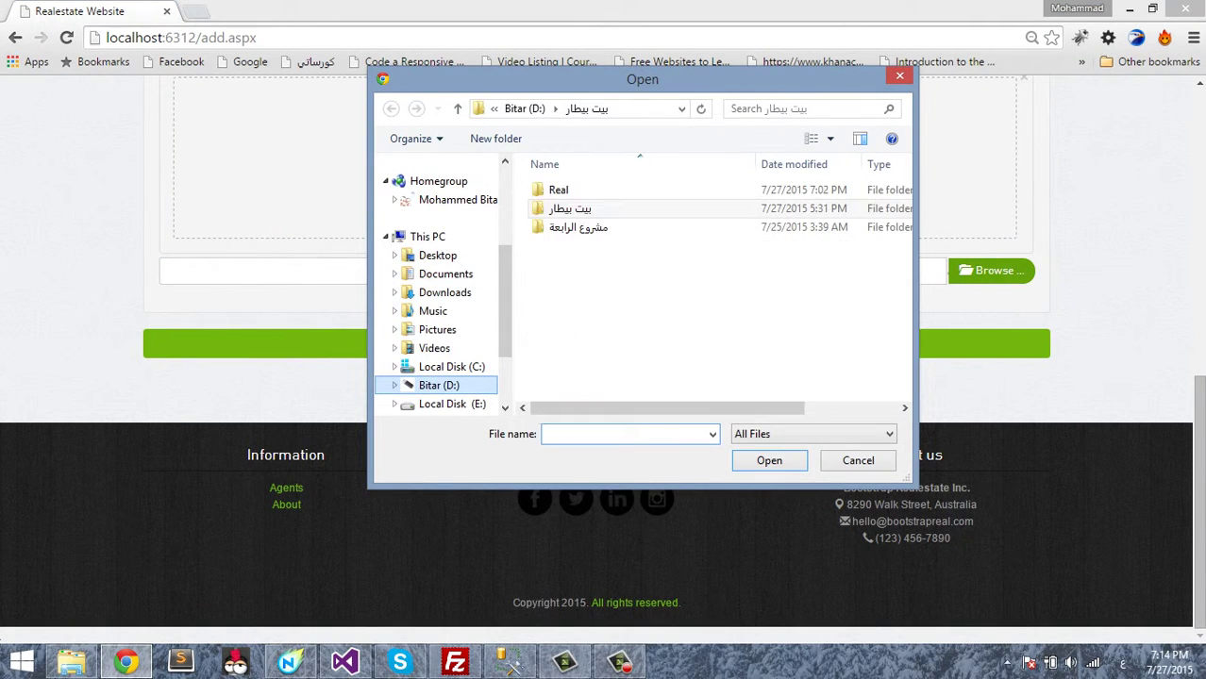
pyautogui.doubleClick(570, 209)
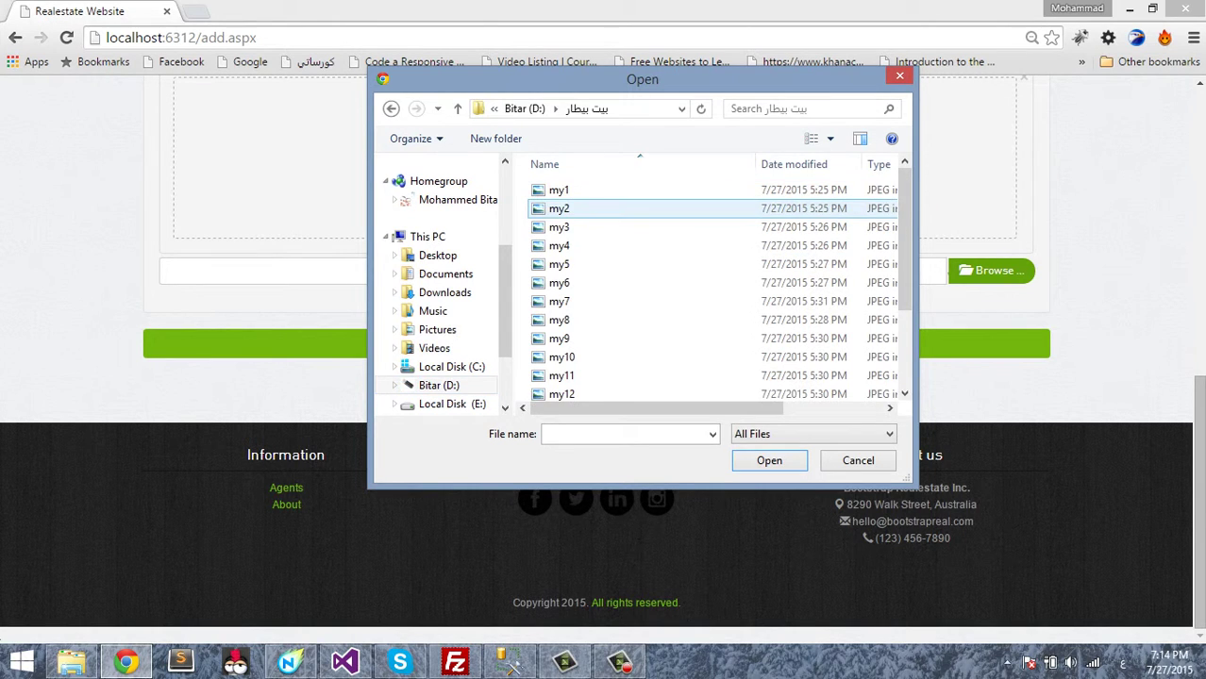
pyautogui.click(559, 191)
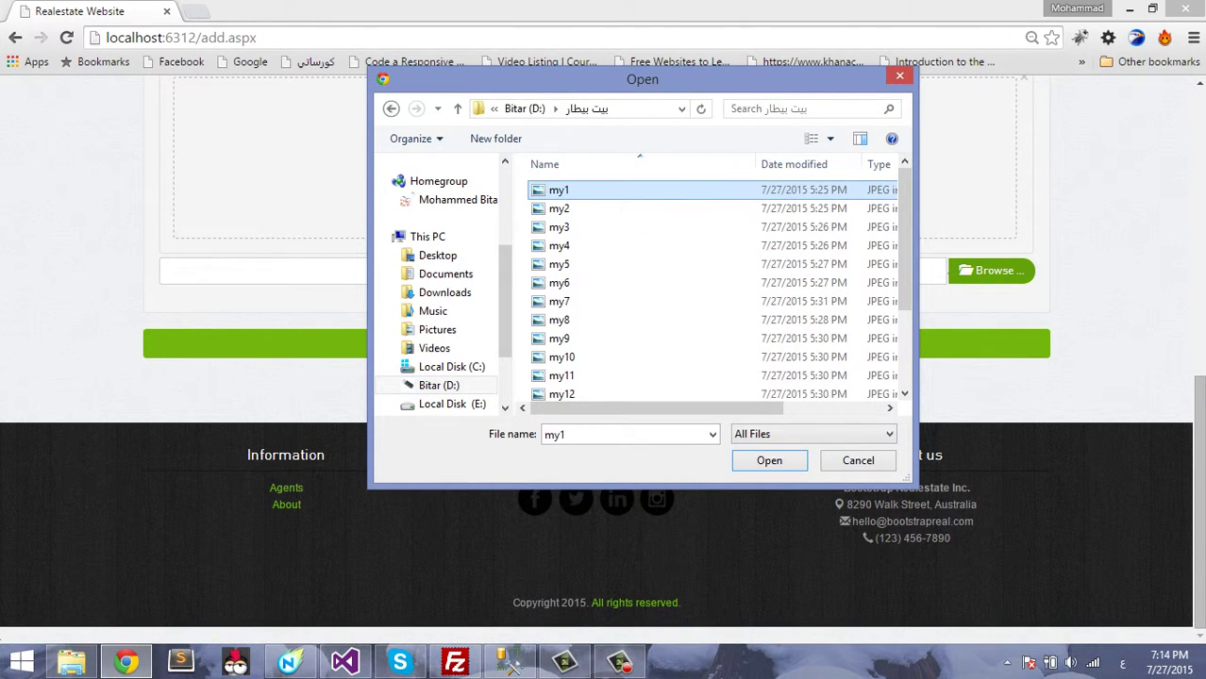
pyautogui.hotkey('shift', 'Down')
pyautogui.hotkey('shift', 'Down')
pyautogui.hotkey('shift', 'Down')
pyautogui.hotkey('shift', 'Down')
pyautogui.hotkey('shift', 'Down')
pyautogui.hotkey('shift', 'Down')
pyautogui.hotkey('shift', 'Down')
pyautogui.hotkey('shift', 'Down')
pyautogui.hotkey('shift', 'Down')
pyautogui.hotkey('shift', 'Down')
pyautogui.hotkey('shift', 'Down')
pyautogui.hotkey('shift', 'Down')
pyautogui.hotkey('shift', 'Down')
pyautogui.hotkey('shift', 'Down')
pyautogui.hotkey('shift', 'Down')
pyautogui.hotkey('shift', 'Down')
pyautogui.hotkey('shift', 'Down')
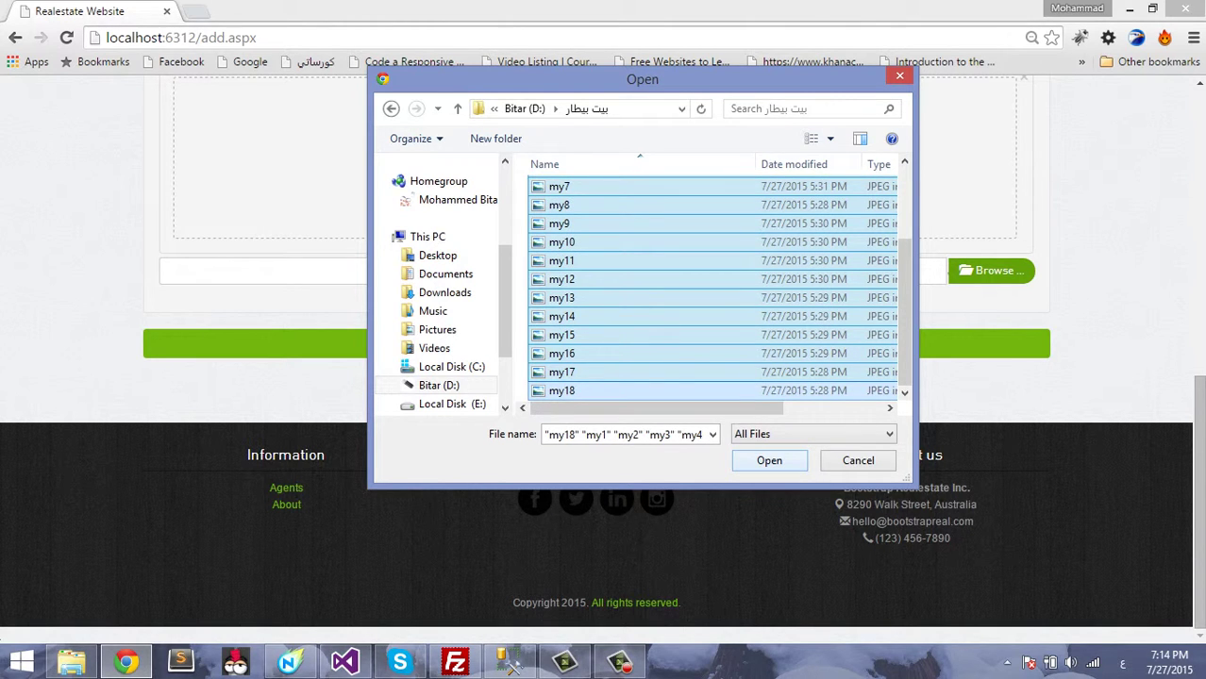
pyautogui.press('Tab')
pyautogui.press('Return')
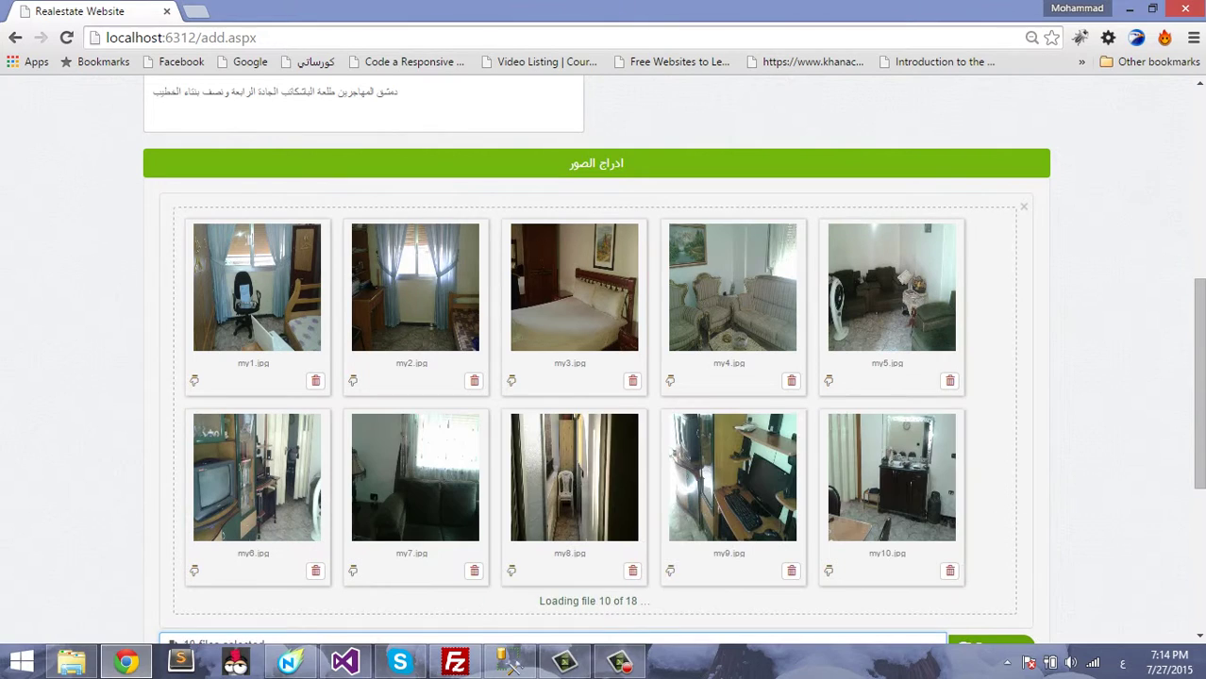
pyautogui.scroll(-6, 602, 359)
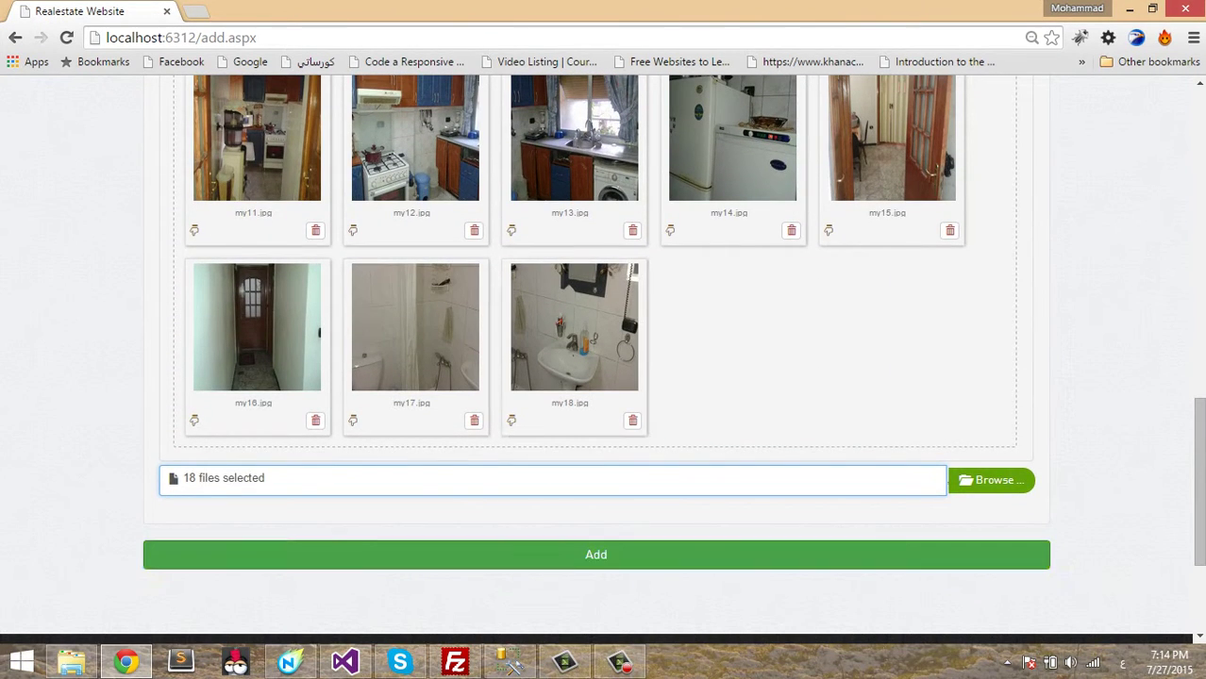
pyautogui.click(595, 554)
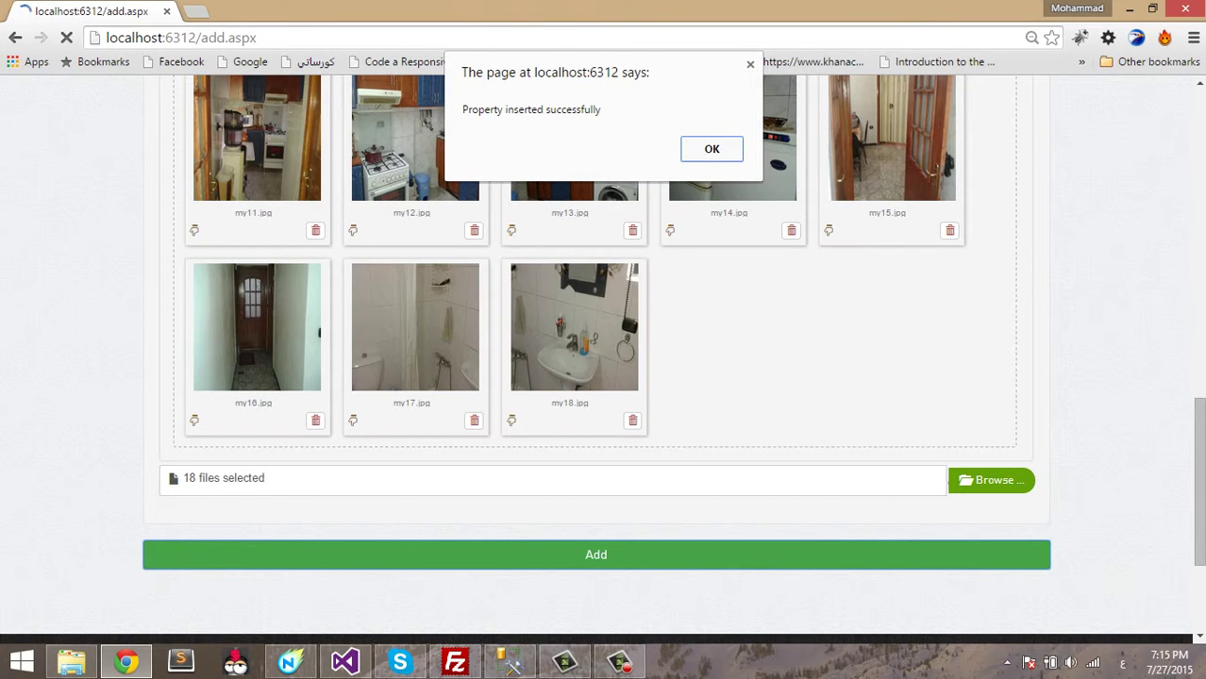
# - Dismiss the 'Property inserted successfully' alert and scroll back to the top of the home page
pyautogui.press('Return')
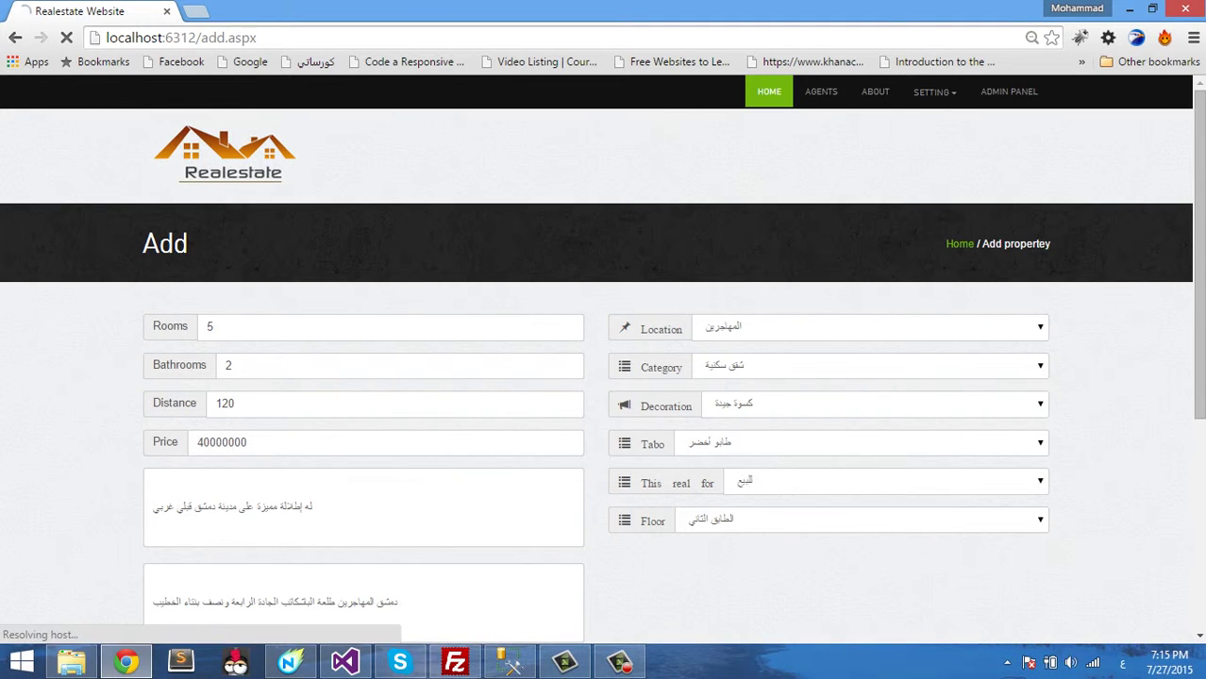
pyautogui.scroll(-4, 596, 358)
pyautogui.scroll(4, 596, 359)
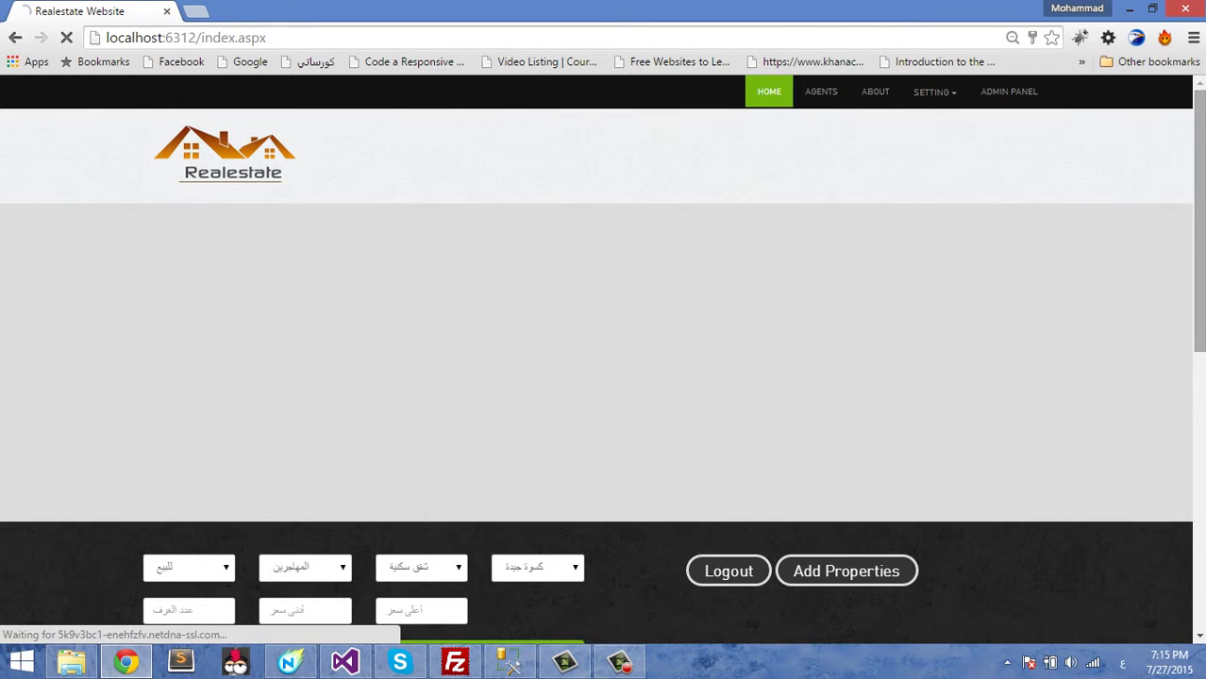
pyautogui.scroll(-6, 603, 363)
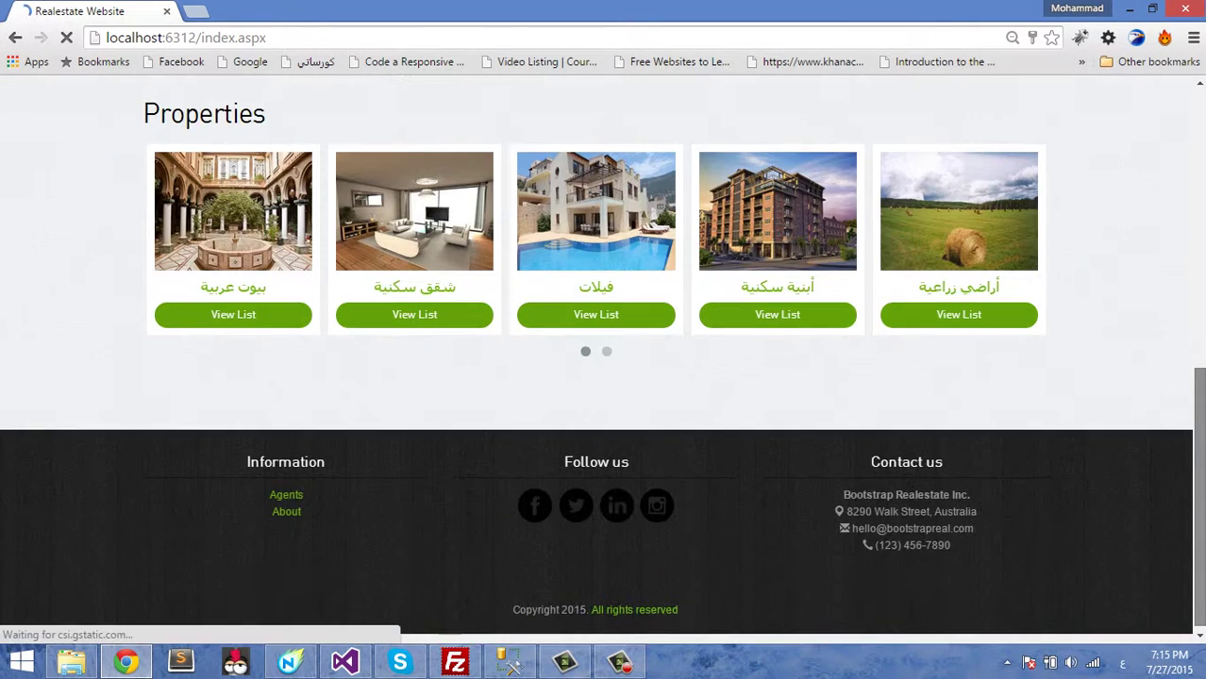
pyautogui.scroll(1, 603, 363)
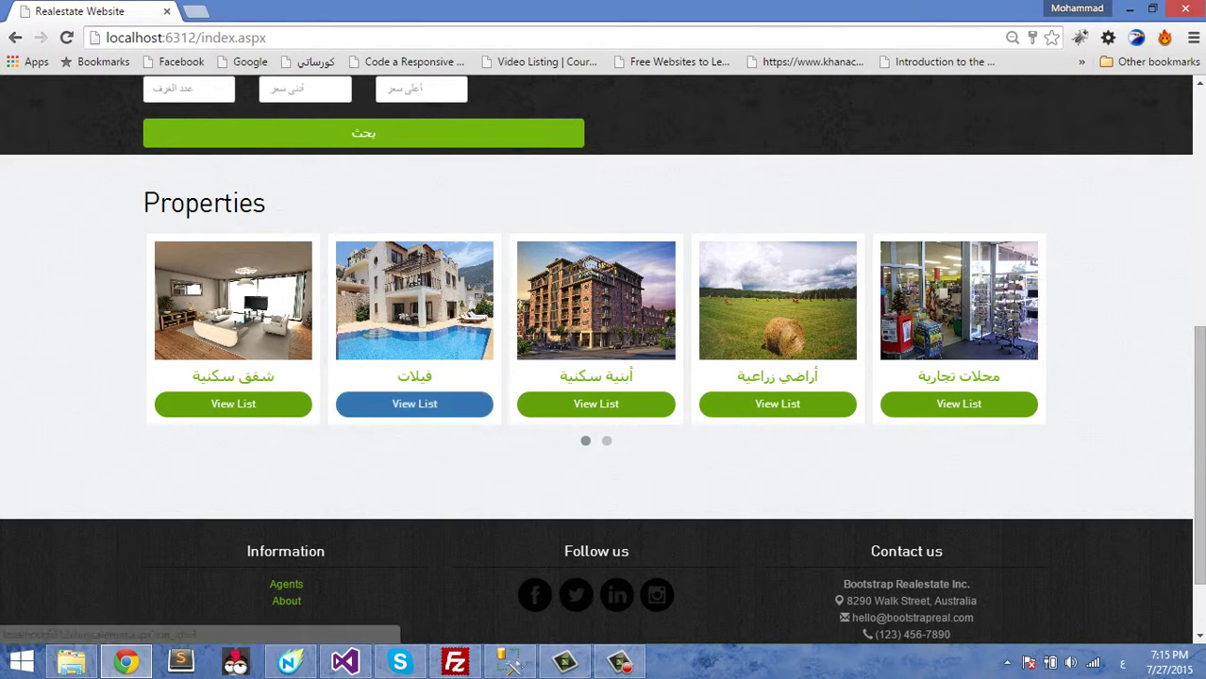
pyautogui.scroll(2, 776, 376)
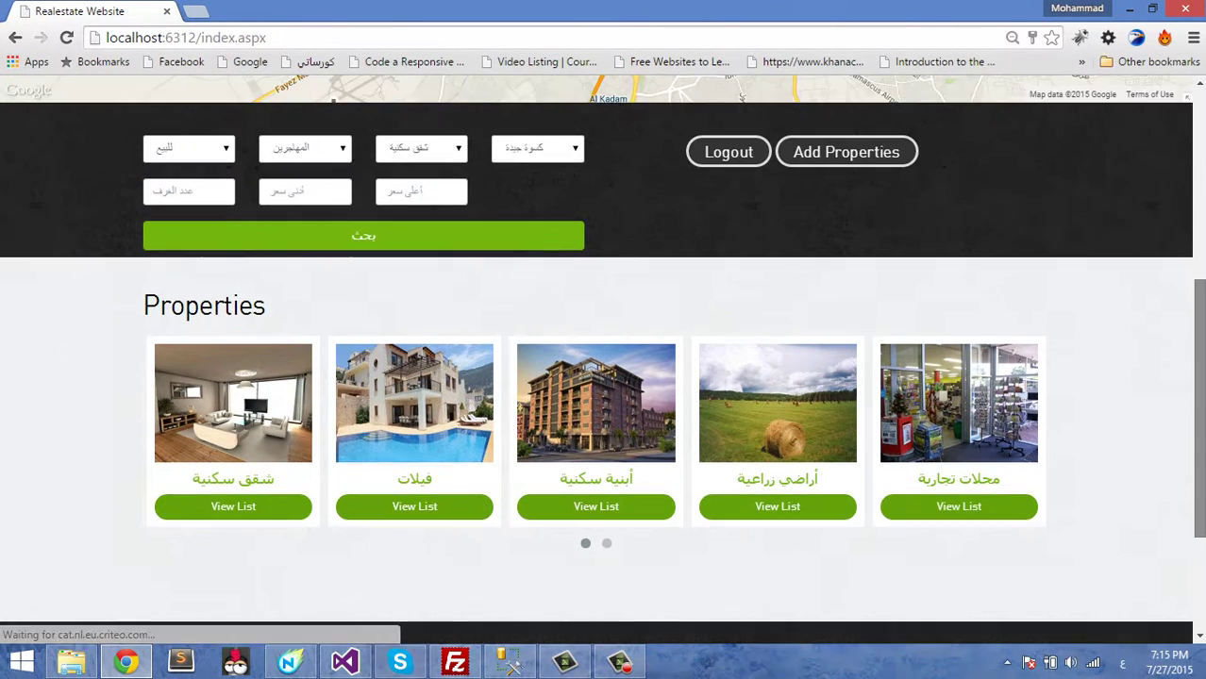
pyautogui.scroll(5, 603, 359)
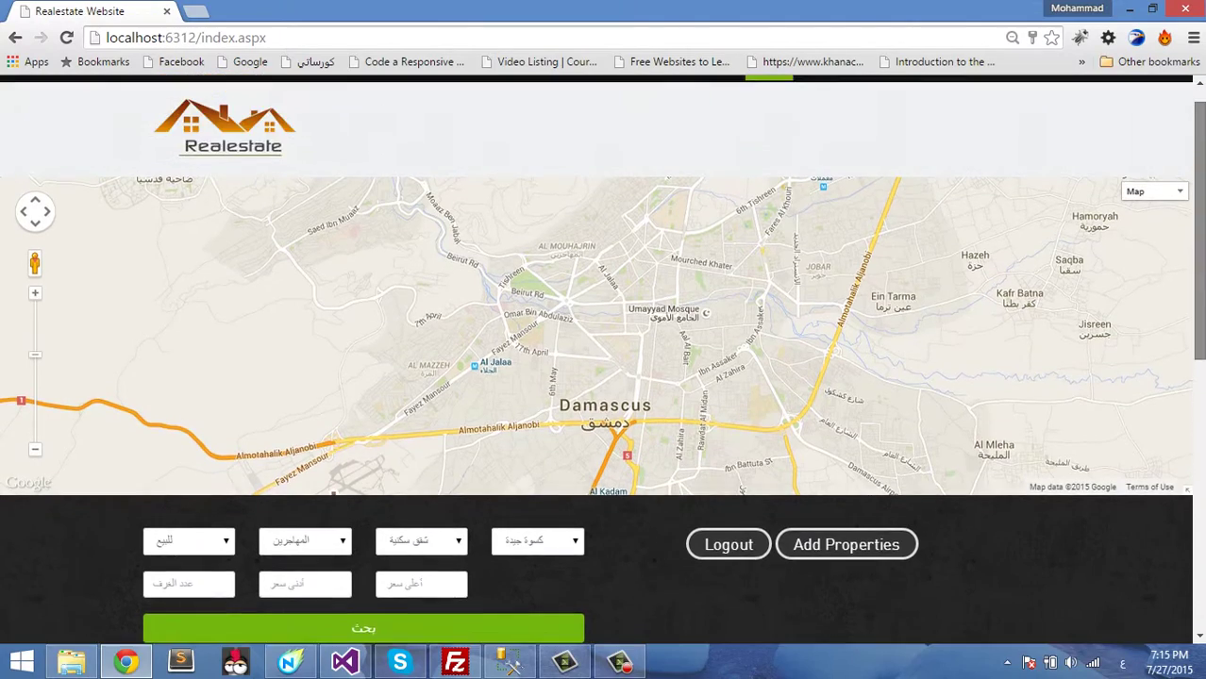
# - Open the admin panel and go to the second page of property listings
pyautogui.click(1009, 91)
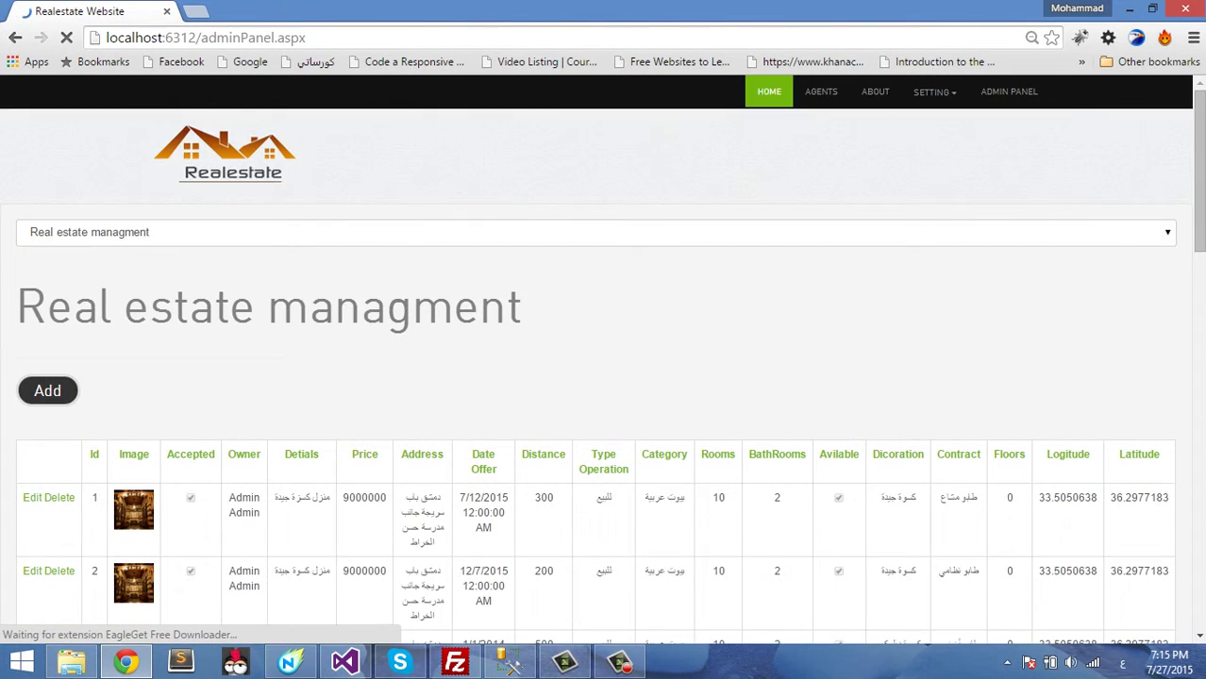
pyautogui.scroll(-15, 603, 358)
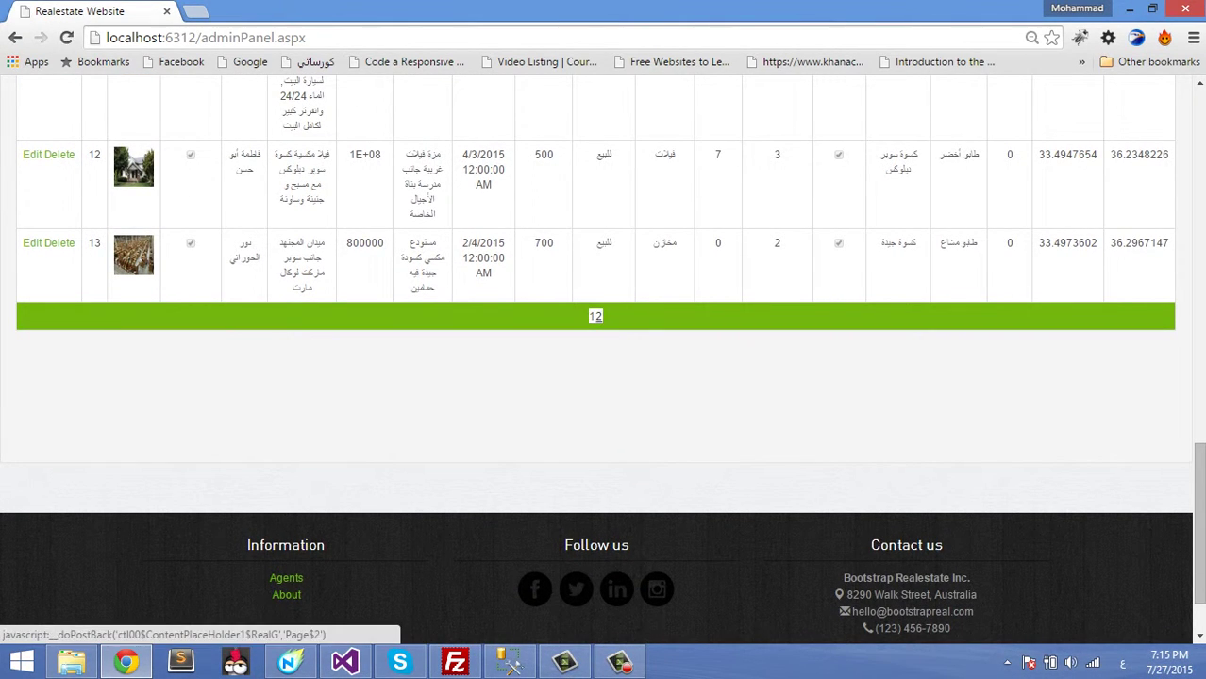
pyautogui.click(598, 317)
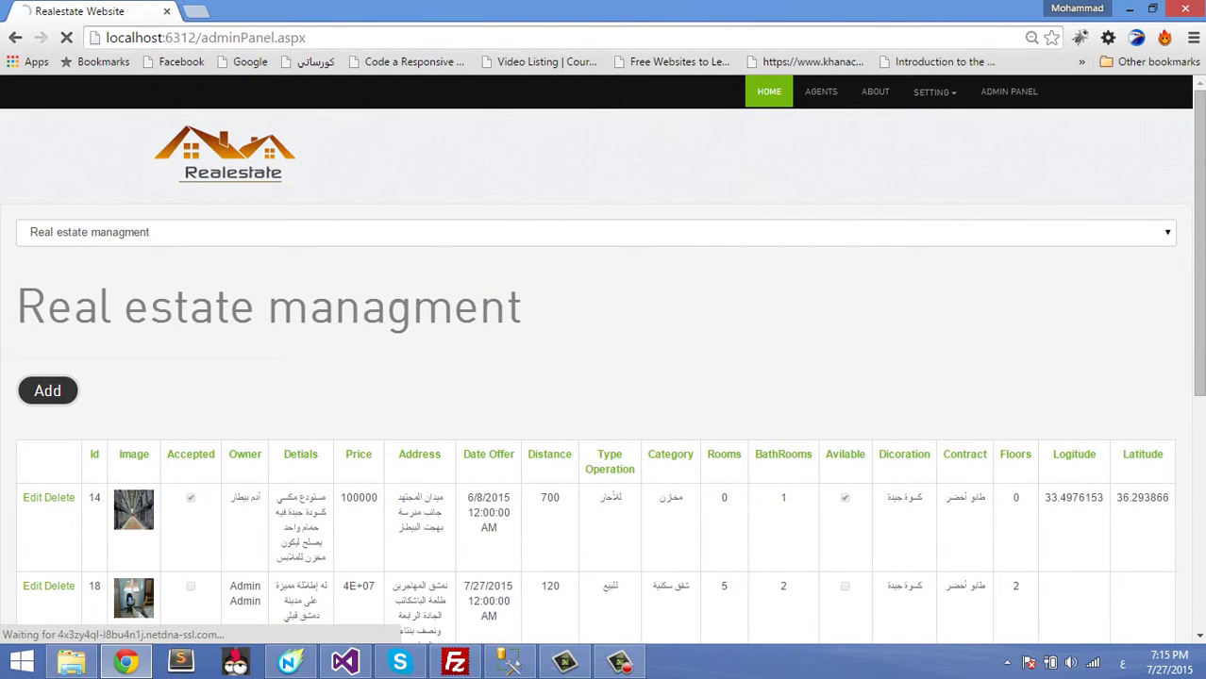
pyautogui.scroll(-1, 604, 377)
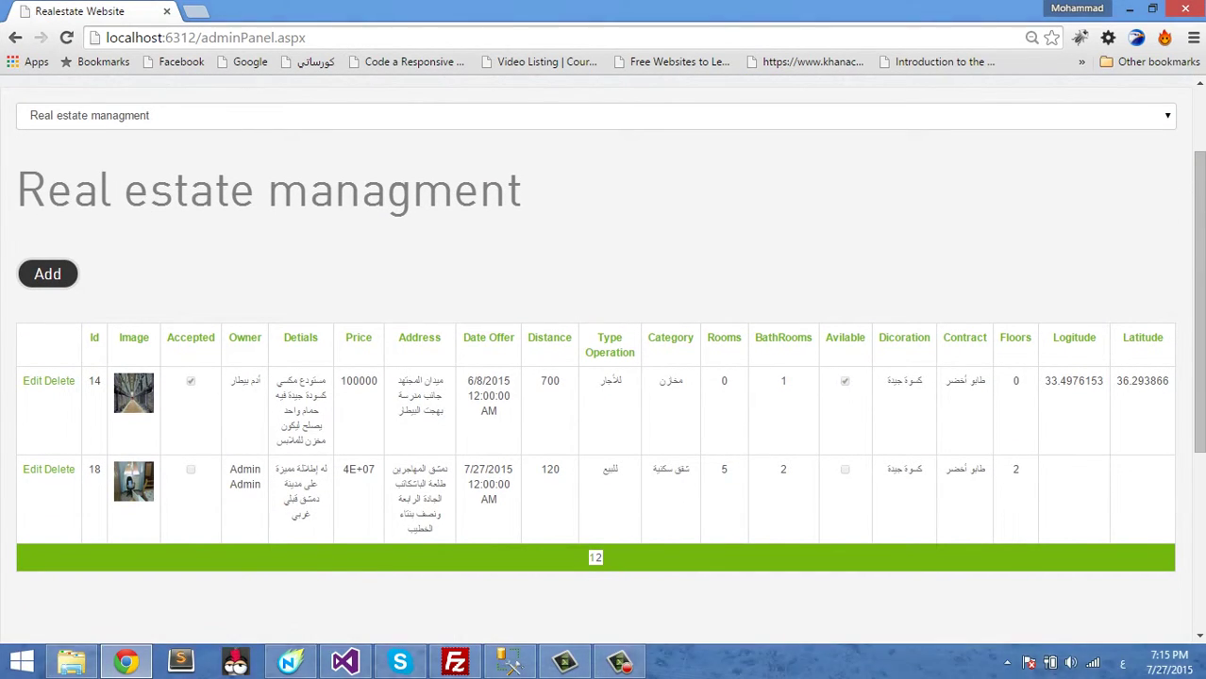
# - Edit listing 18, mark it as accepted, and save it with Update
pyautogui.click(32, 469)
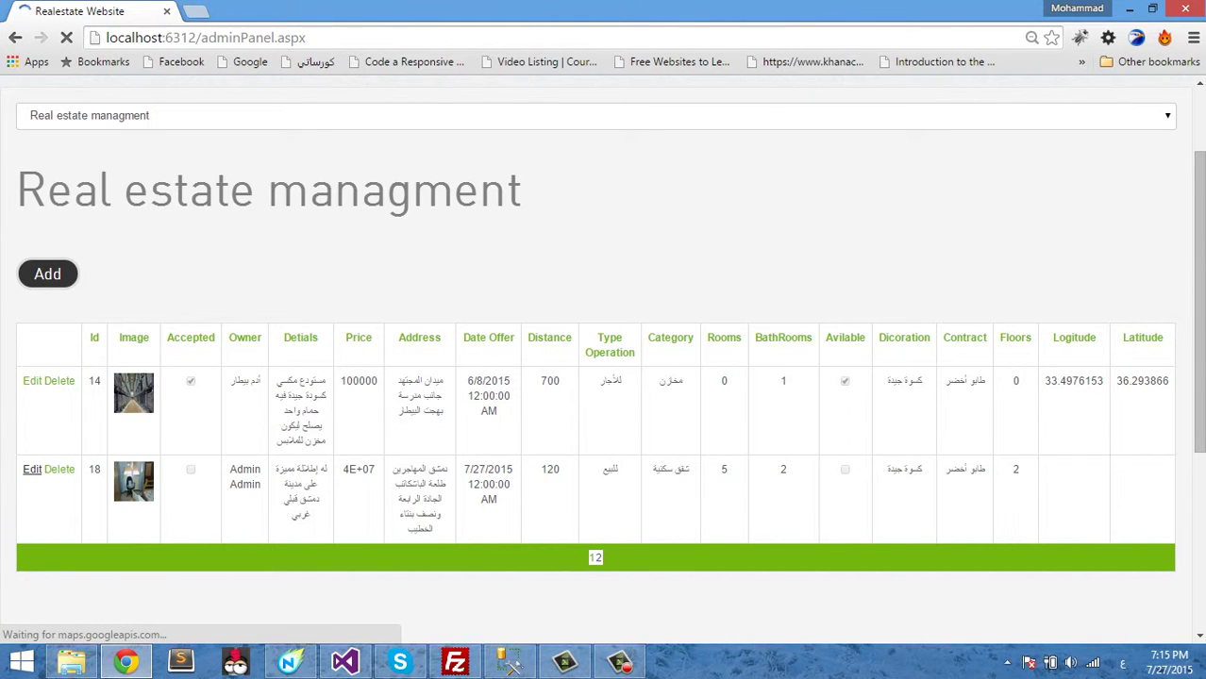
pyautogui.scroll(-1, 604, 377)
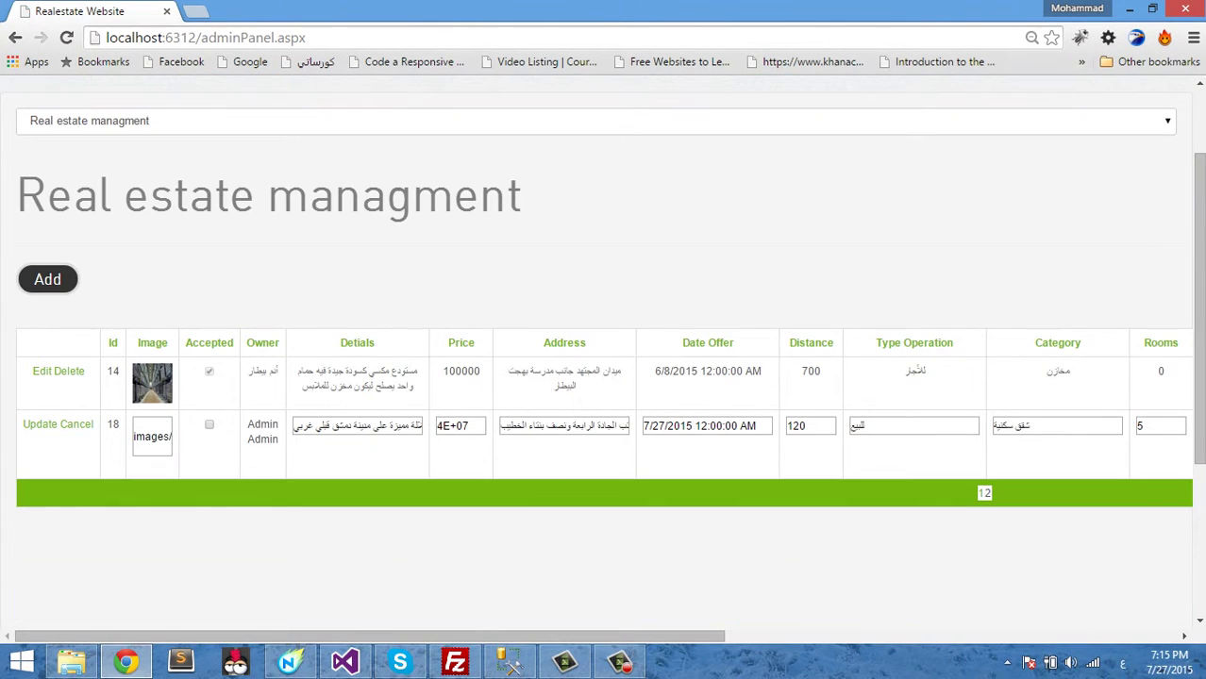
pyautogui.click(209, 424)
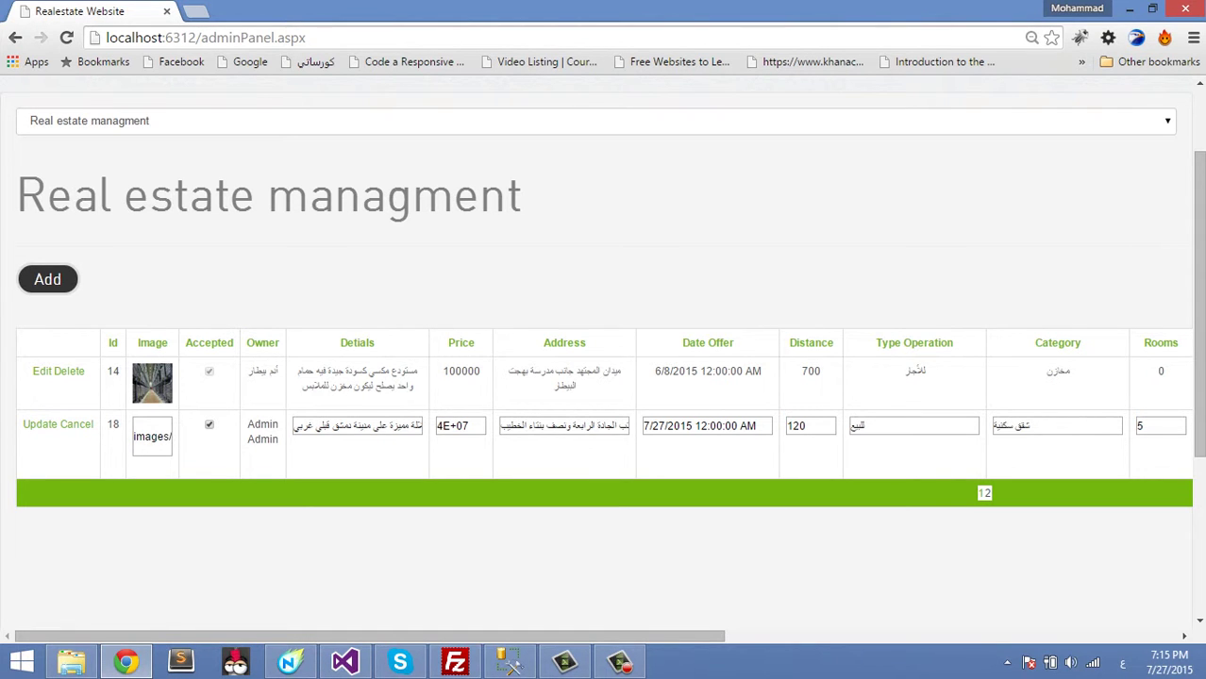
pyautogui.moveTo(368, 636)
pyautogui.mouseDown()
pyautogui.moveTo(821, 636)
pyautogui.moveTo(370, 636)
pyautogui.mouseUp()
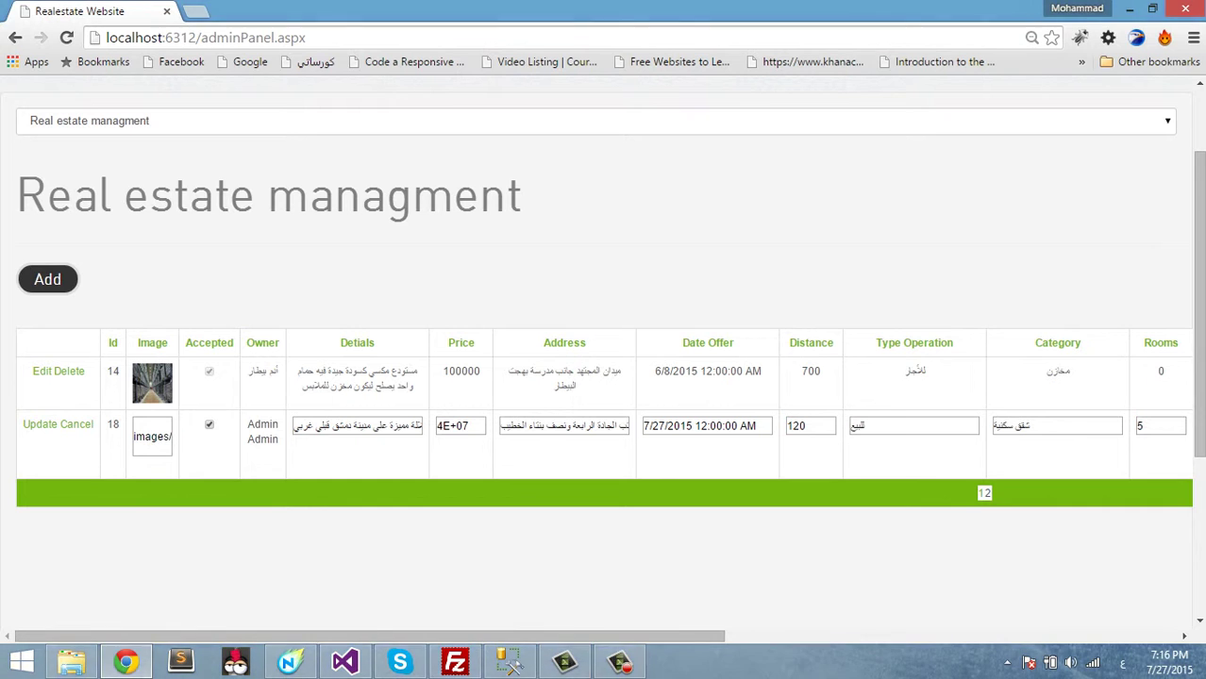
pyautogui.click(619, 662)
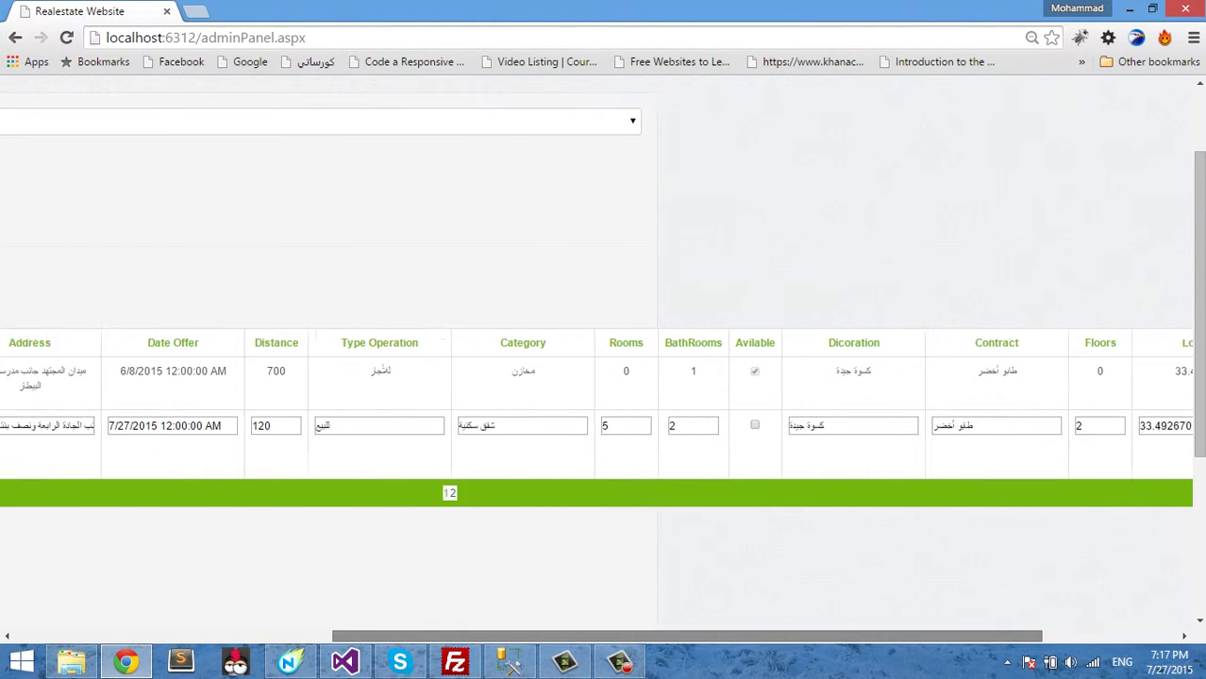
pyautogui.hscroll(-10, 604, 405)
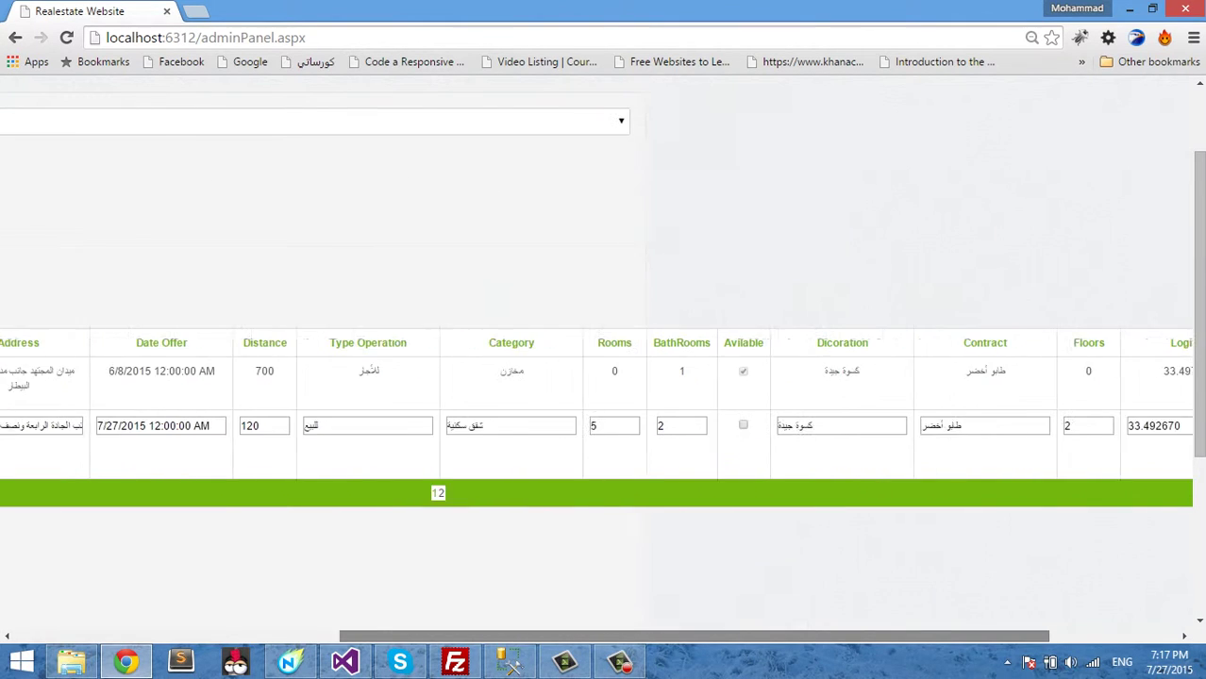
pyautogui.hscroll(3, 603, 406)
pyautogui.hscroll(-10, 604, 406)
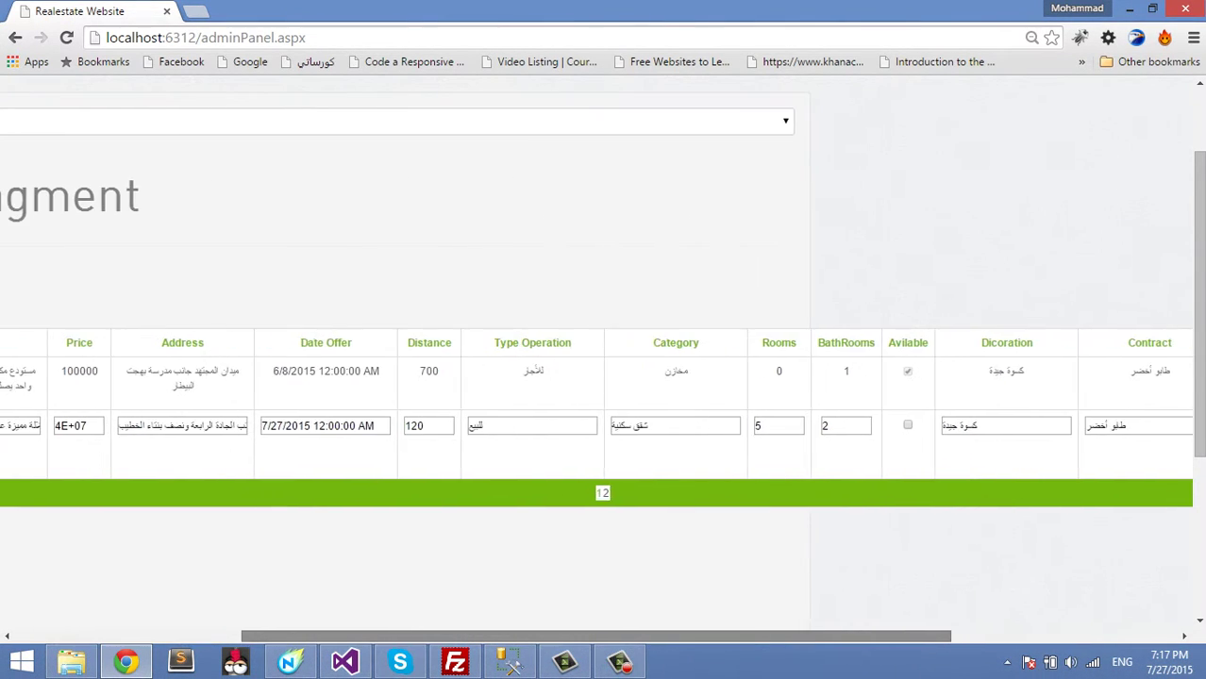
pyautogui.click(40, 425)
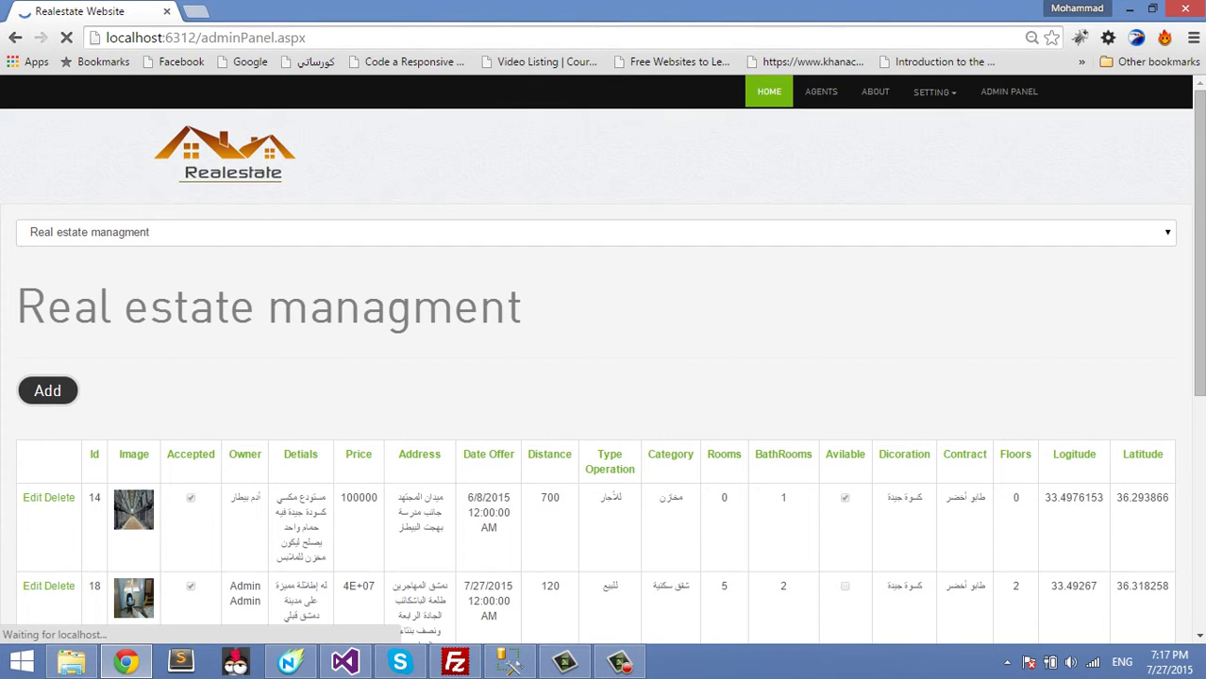
pyautogui.scroll(-2, 604, 377)
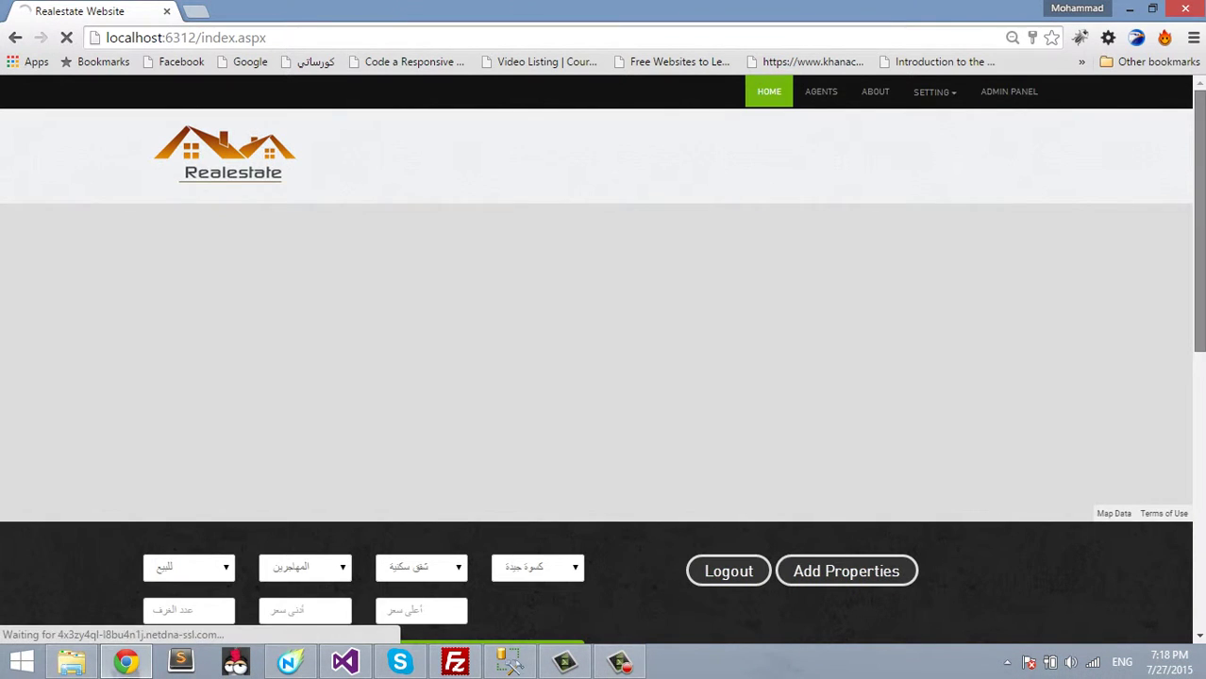
pyautogui.scroll(-1, 603, 358)
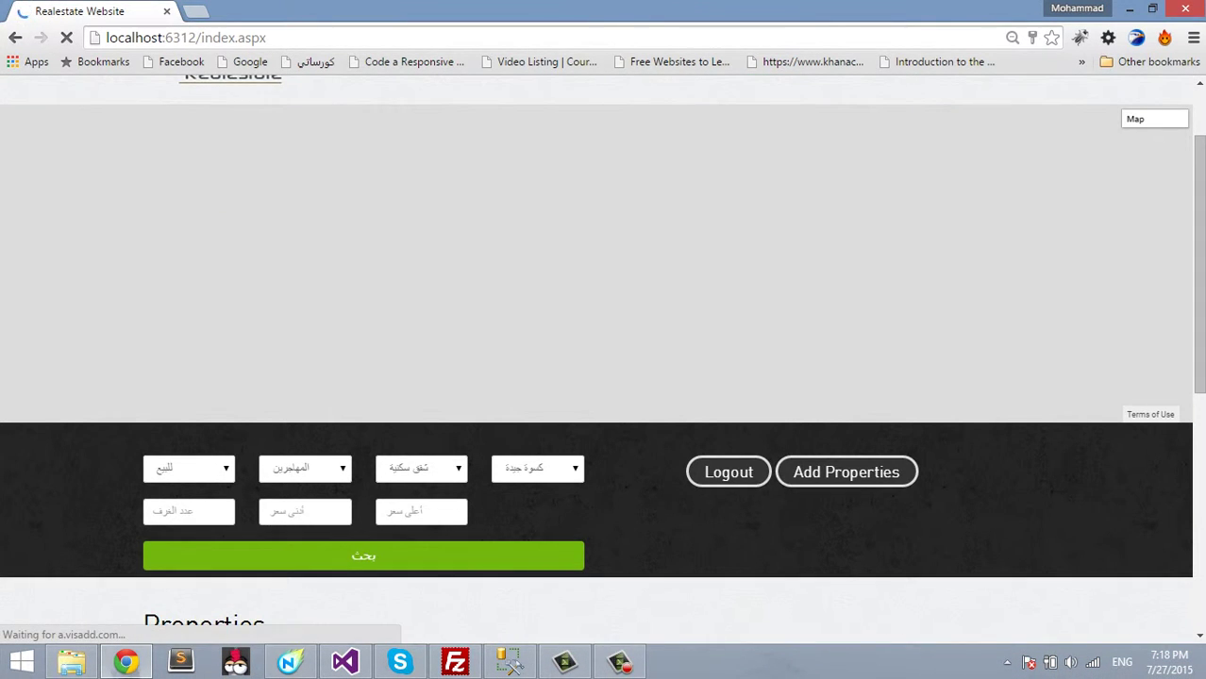
pyautogui.scroll(-5, 603, 358)
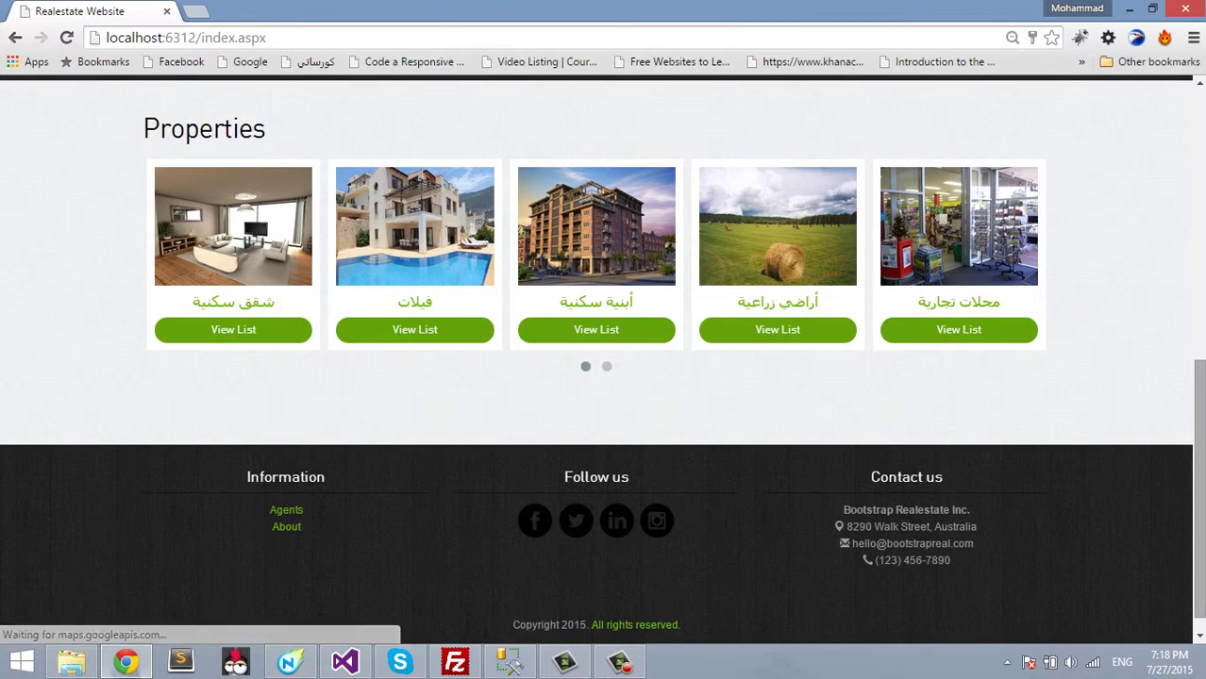
pyautogui.click(233, 329)
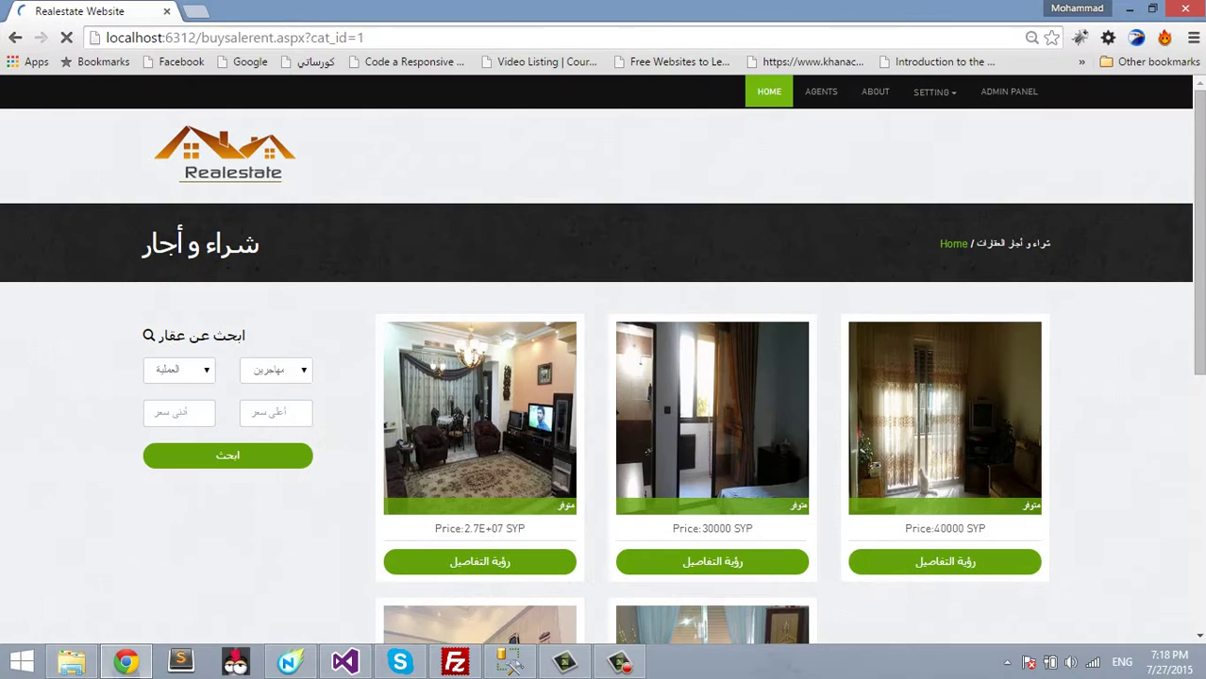
pyautogui.scroll(-3, 603, 377)
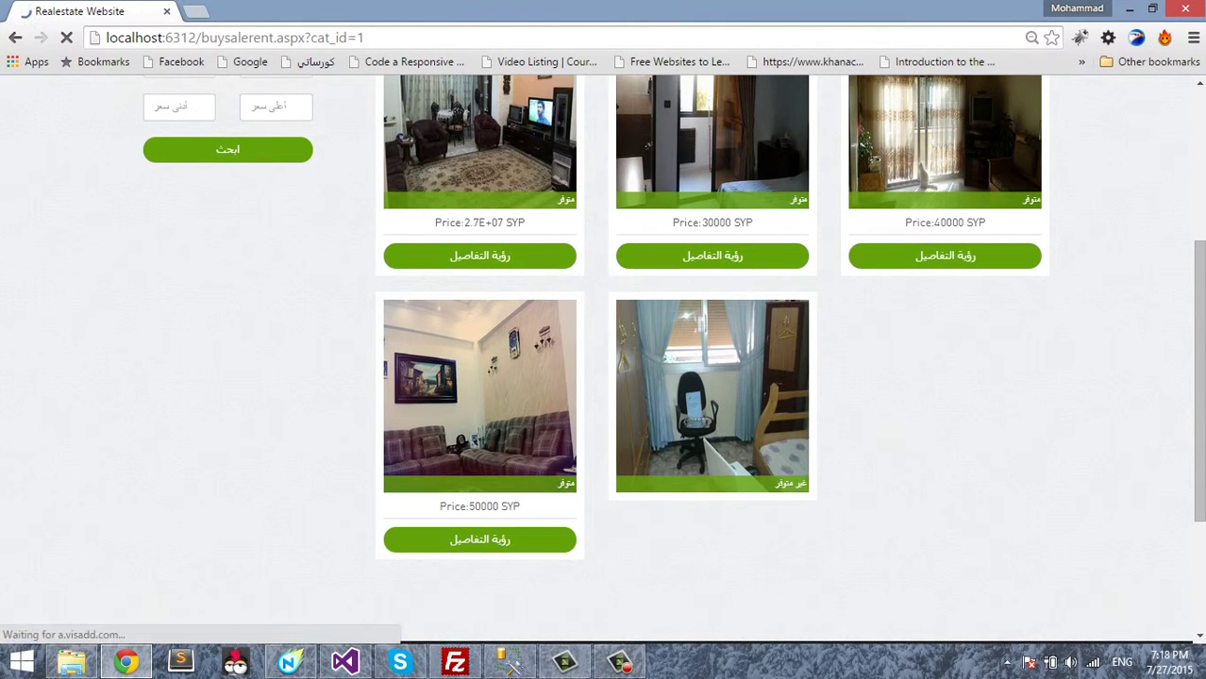
pyautogui.scroll(1, 603, 359)
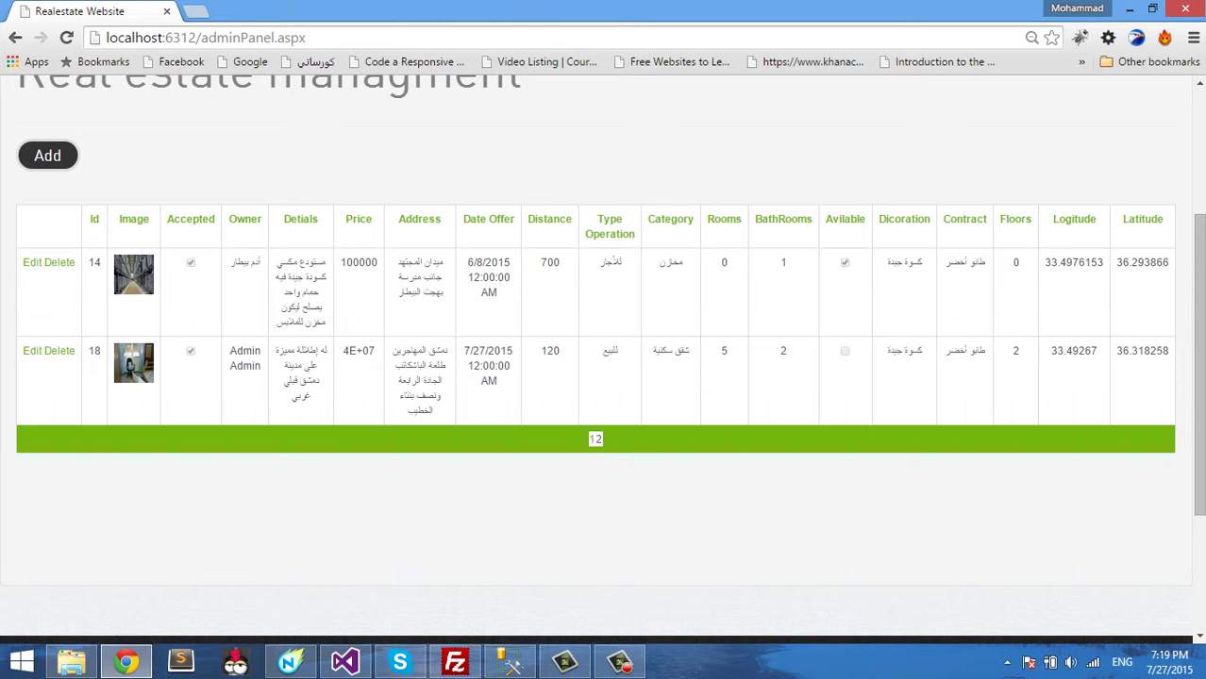
# - Edit listing 18, tick the Avilable checkbox, and save it with Update
pyautogui.click(32, 351)
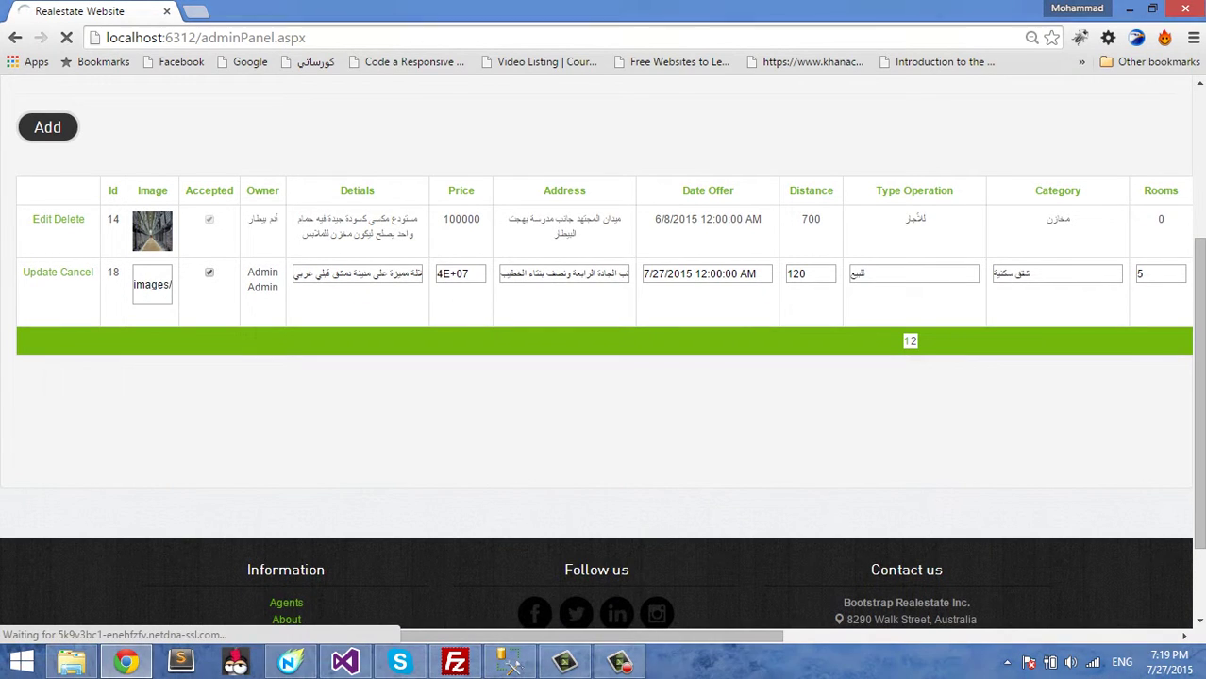
pyautogui.hscroll(3, 603, 358)
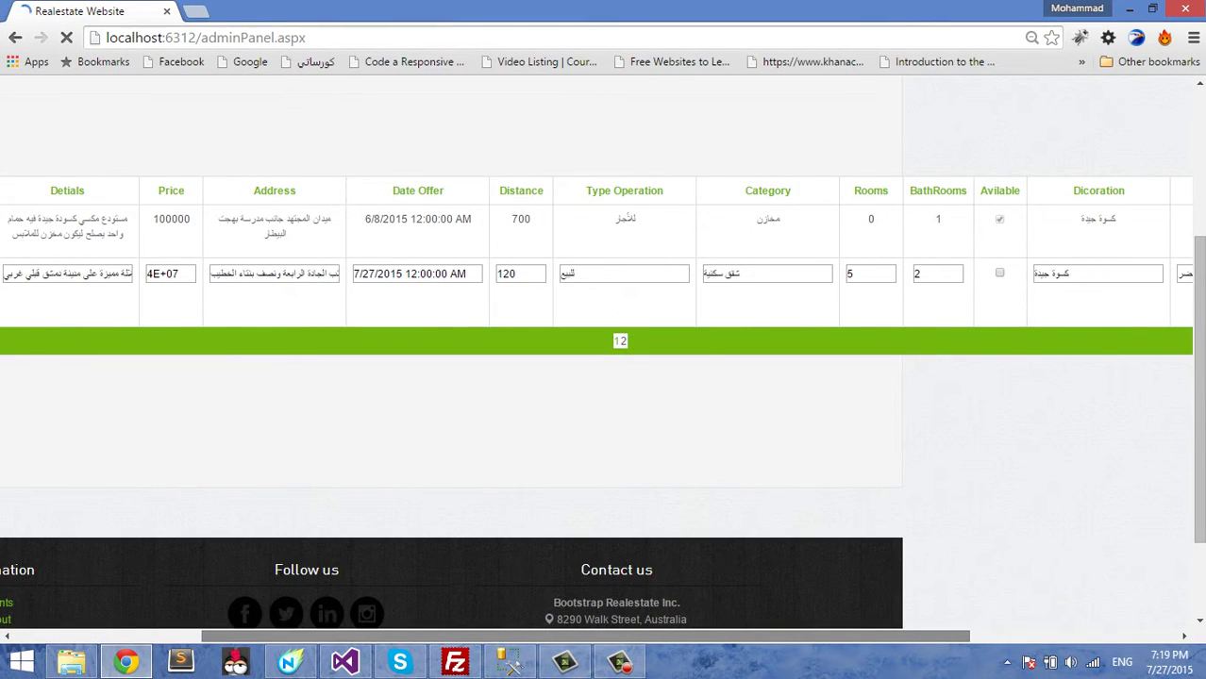
pyautogui.hscroll(2, 603, 358)
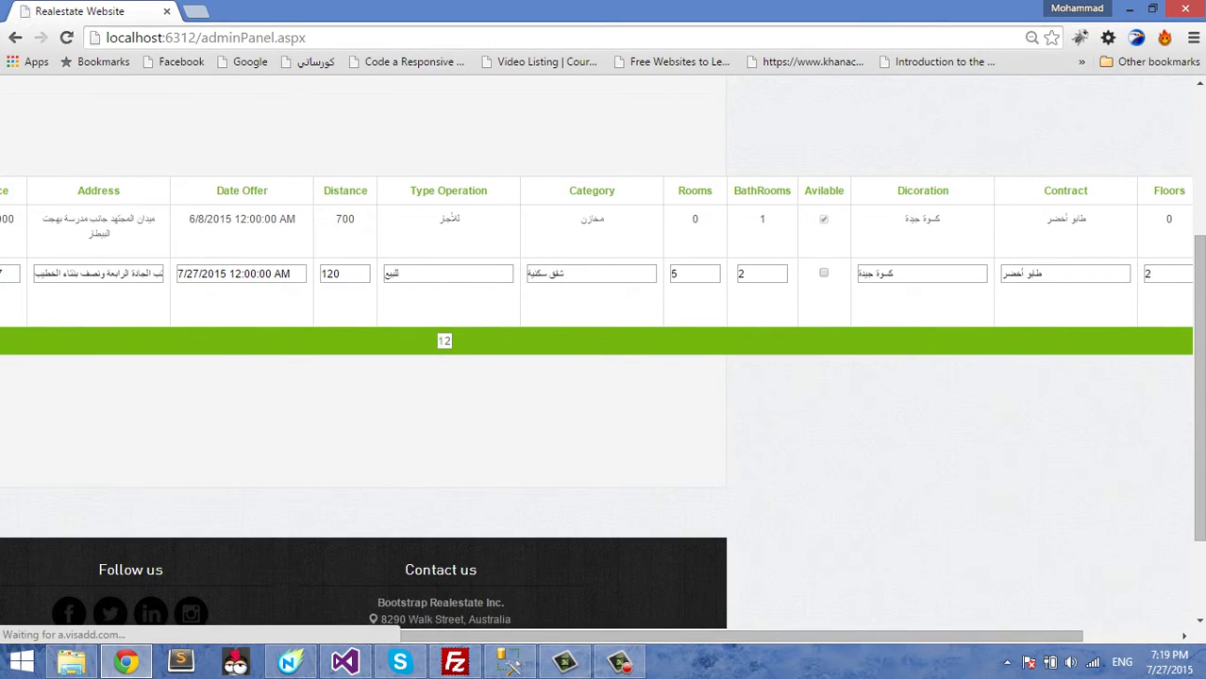
pyautogui.click(822, 272)
pyautogui.hscroll(-5, 604, 359)
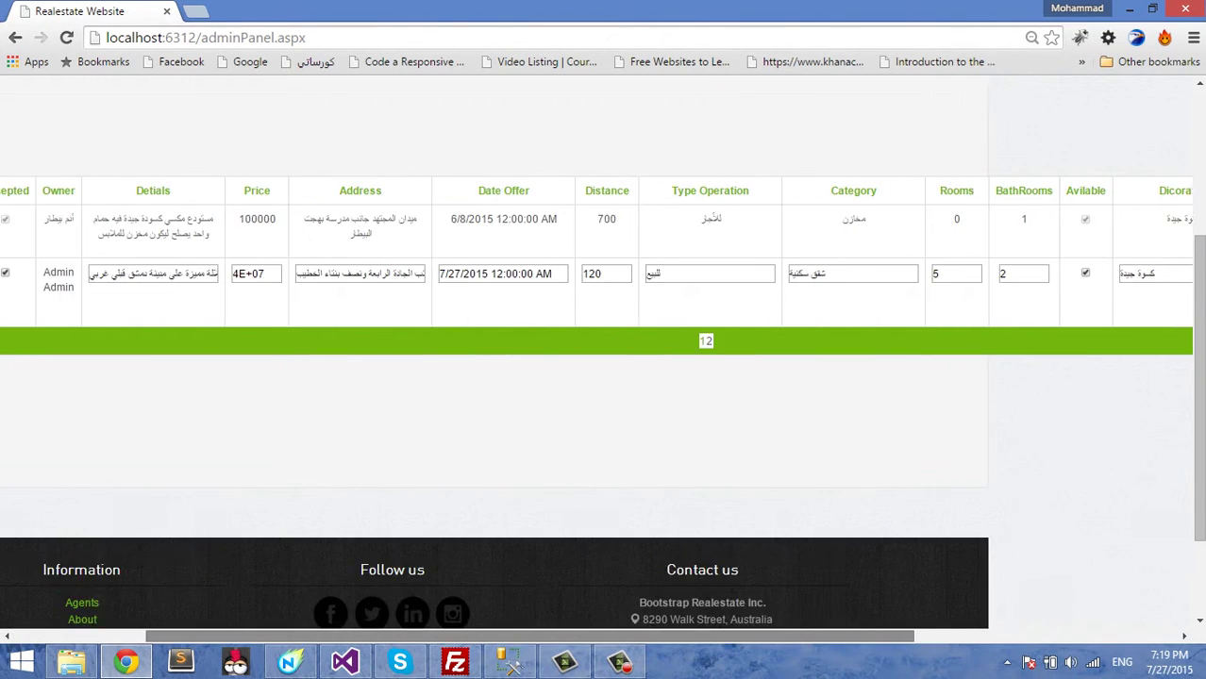
pyautogui.click(39, 273)
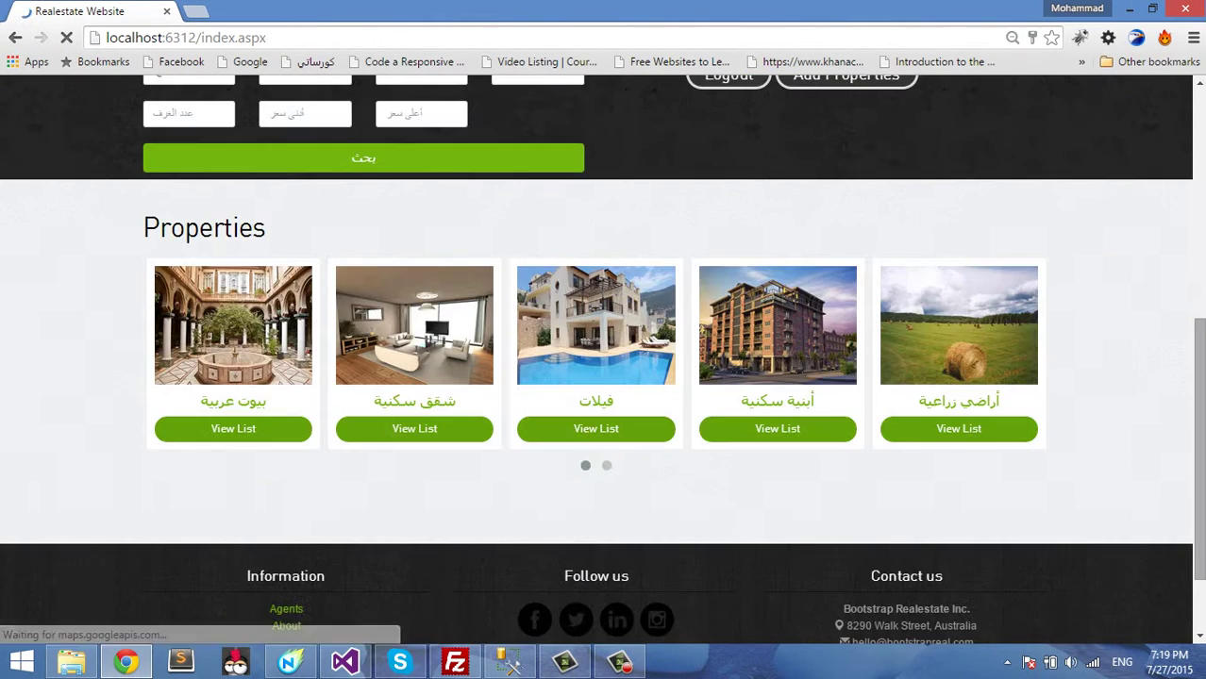
# - Open the شقق سكنية apartments list and scroll down to the new 4E+07 SYP listing
pyautogui.scroll(-5, 596, 374)
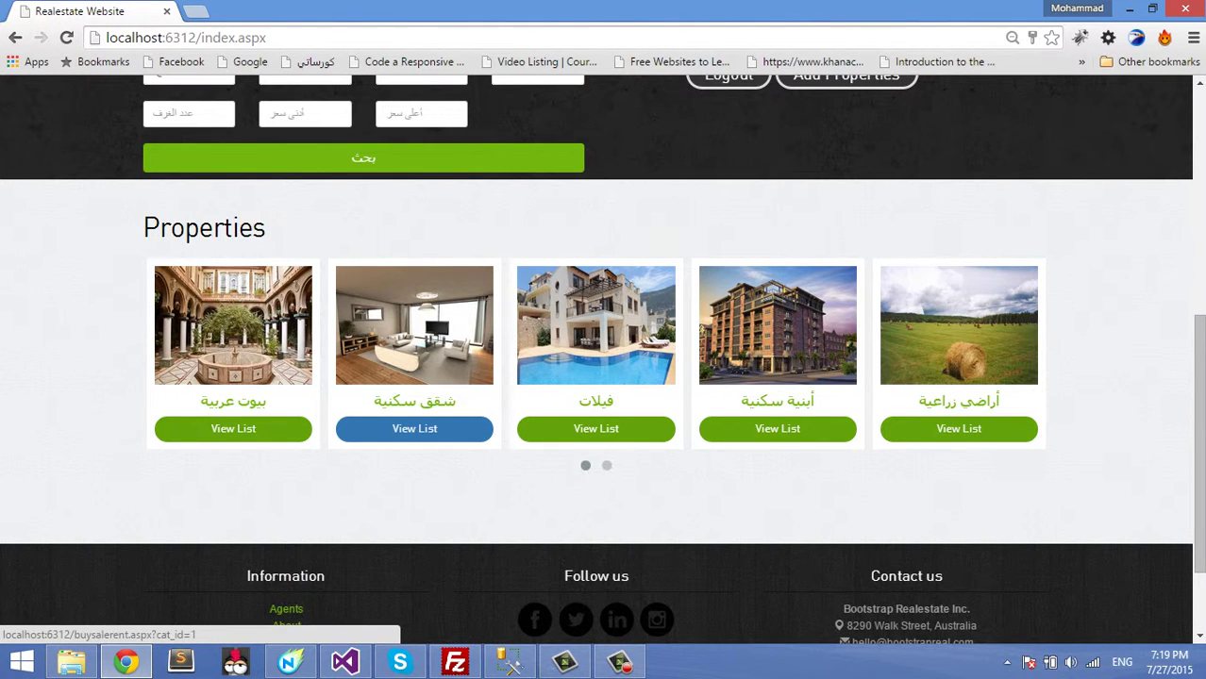
pyautogui.click(414, 428)
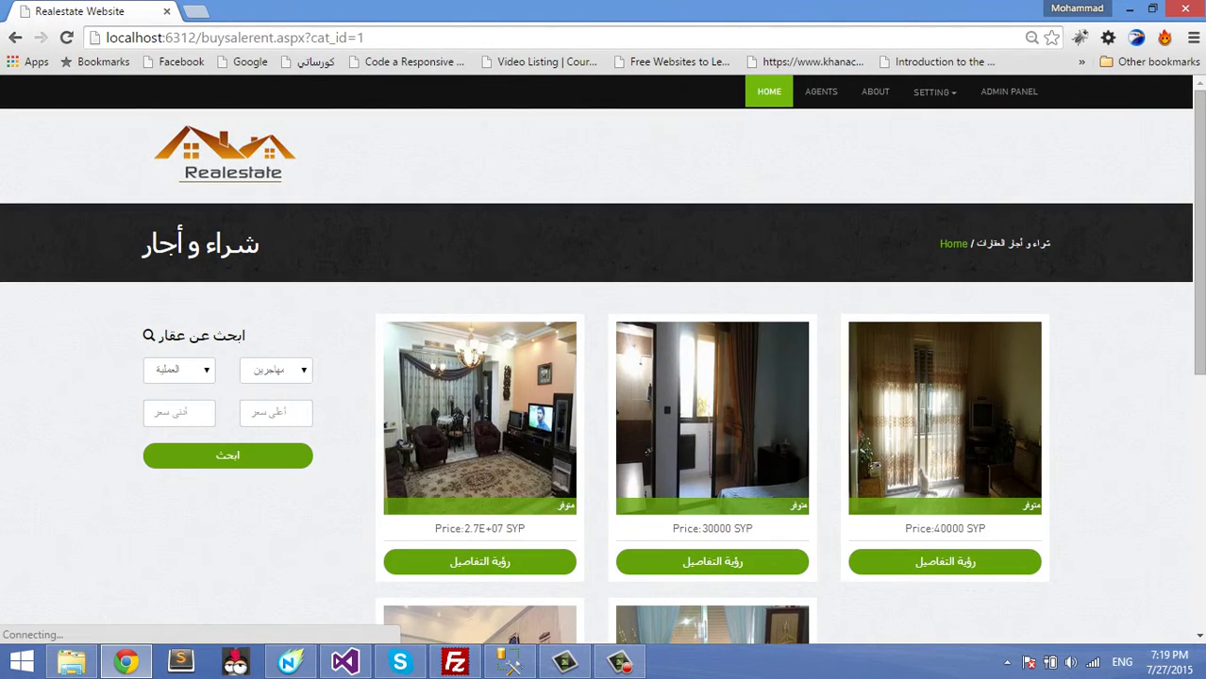
pyautogui.scroll(-3, 596, 377)
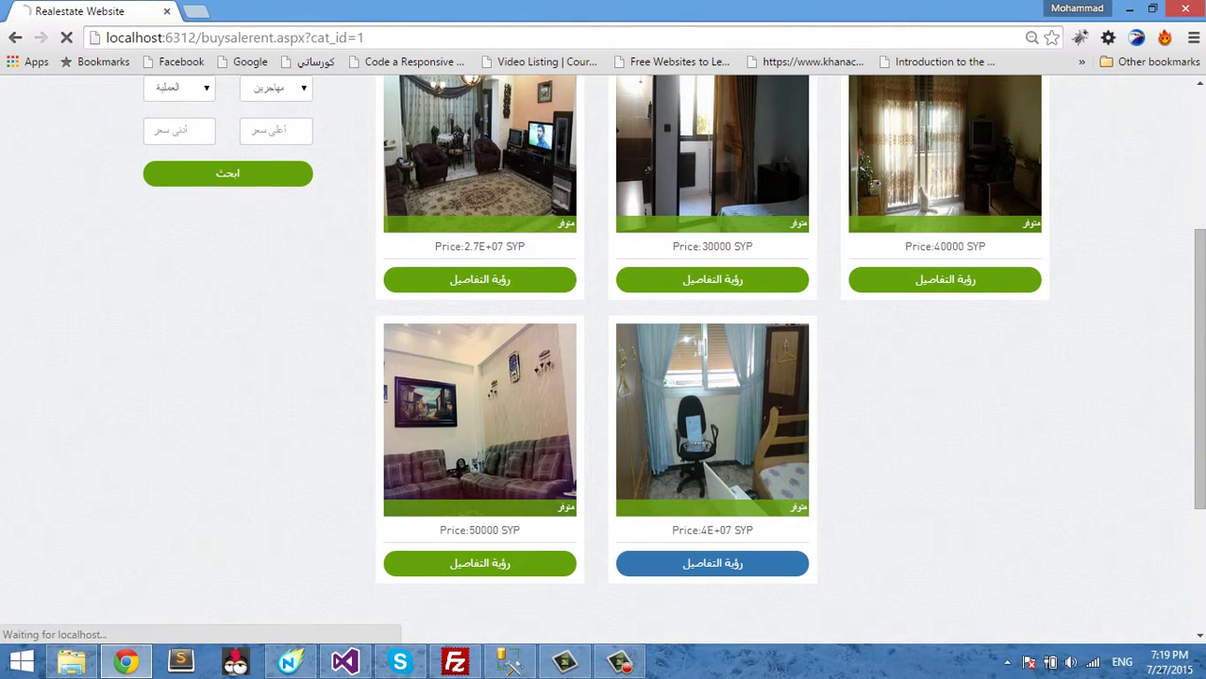
# - Open the 4E+07 listing's details (realid=18), browse its photos, and reload the page with F5
pyautogui.click(712, 564)
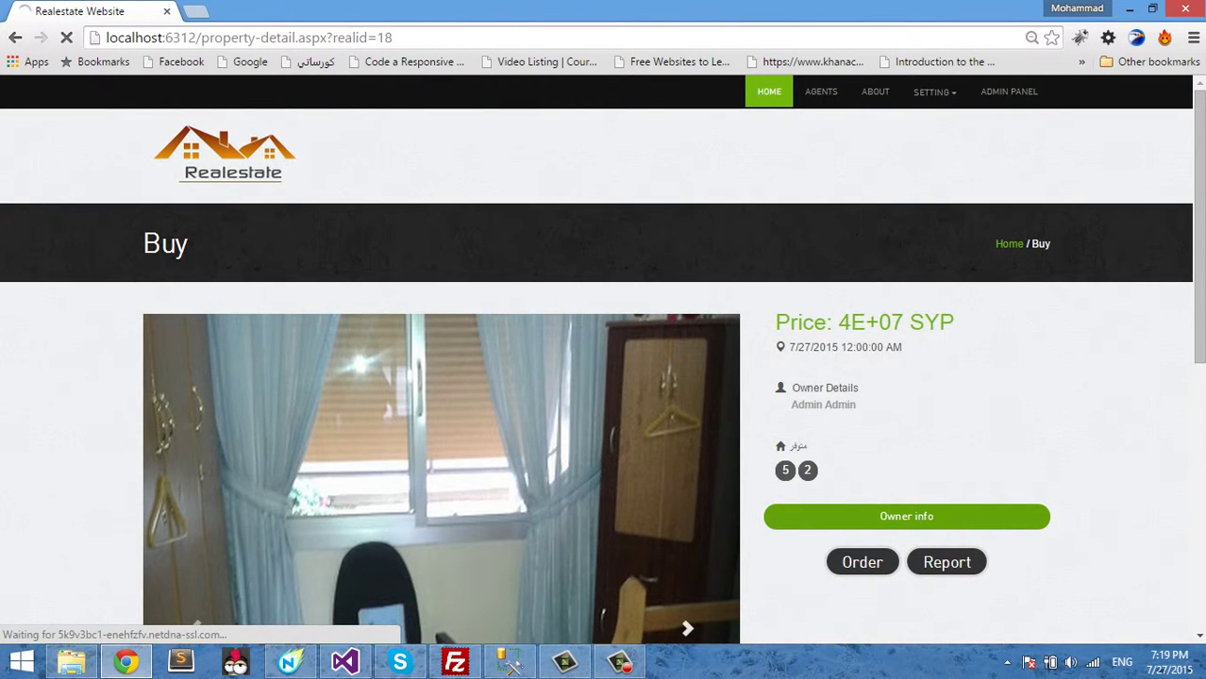
pyautogui.scroll(-3, 604, 378)
pyautogui.scroll(-3, 604, 359)
pyautogui.scroll(3, 604, 358)
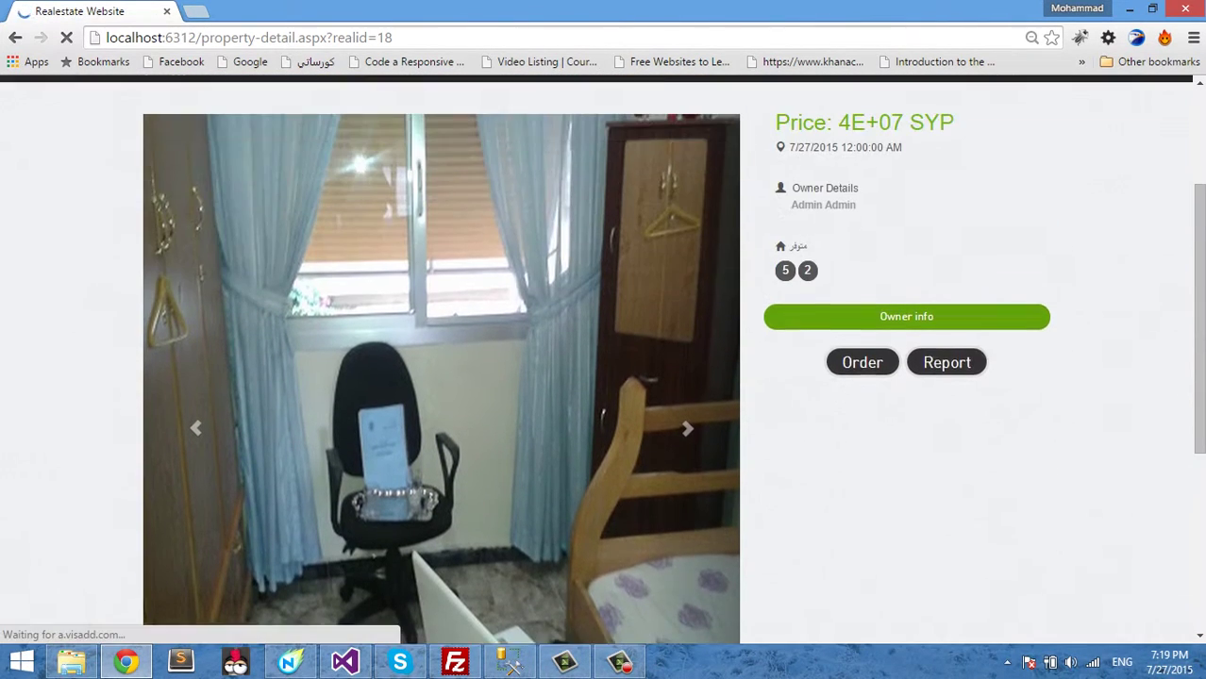
pyautogui.scroll(-3, 603, 359)
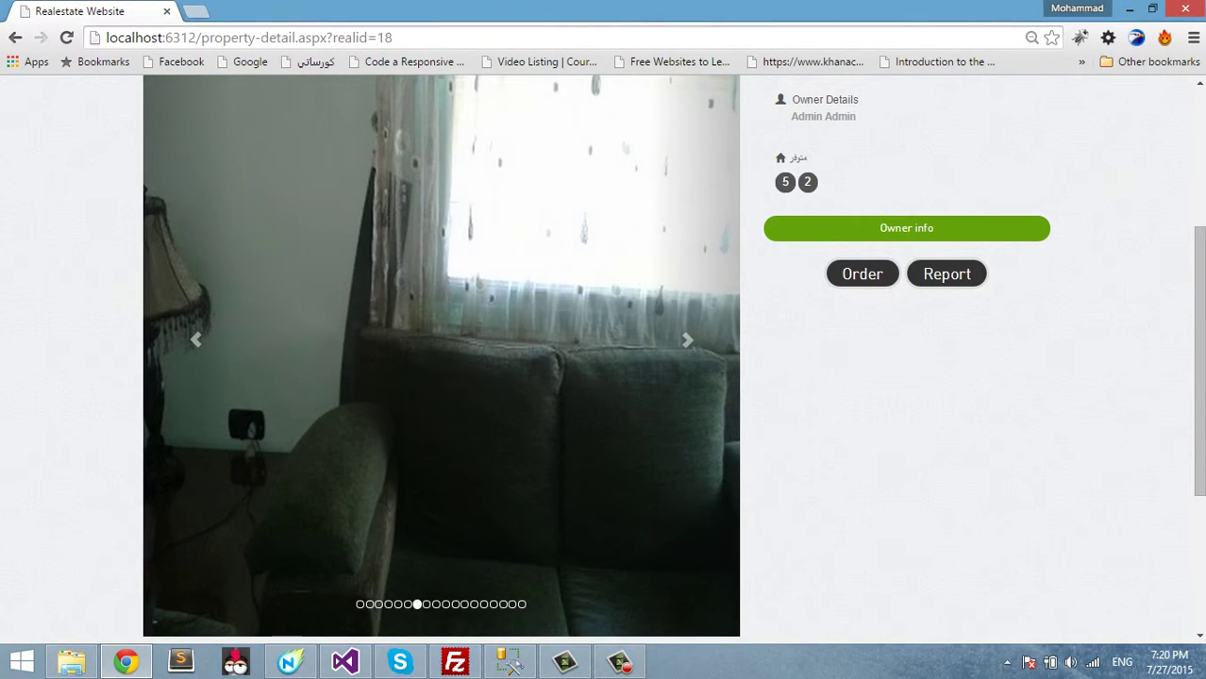
pyautogui.scroll(3, 604, 358)
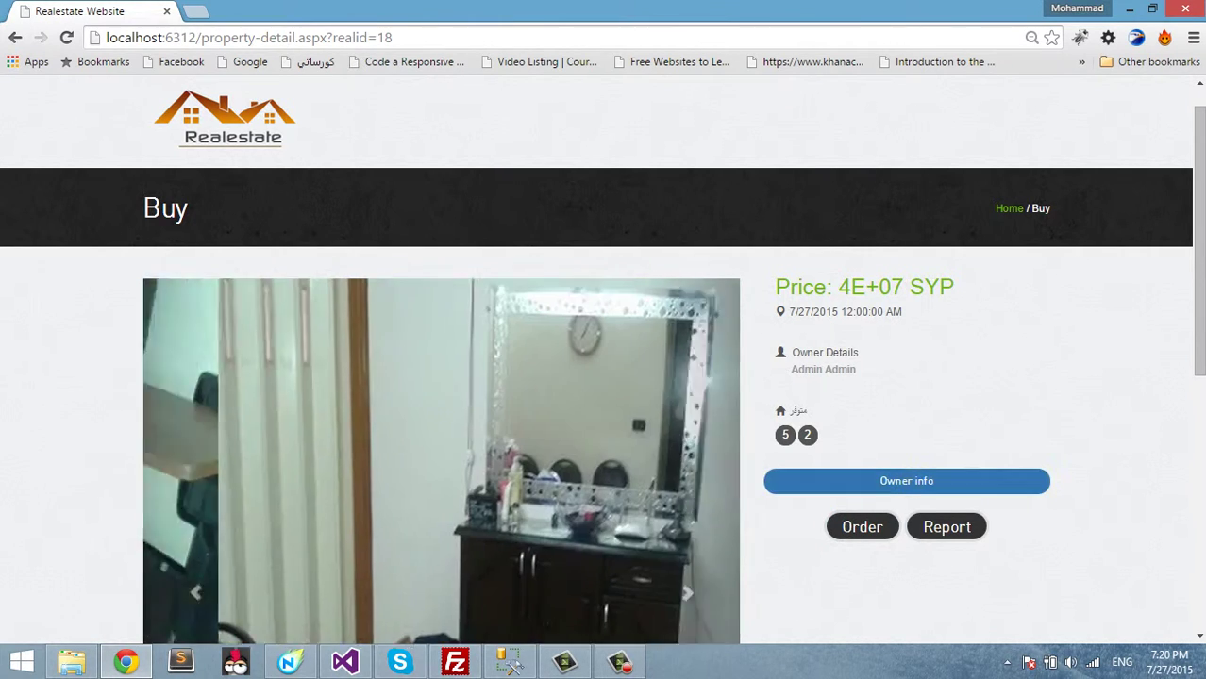
pyautogui.scroll(-3, 906, 169)
pyautogui.scroll(-1, 906, 169)
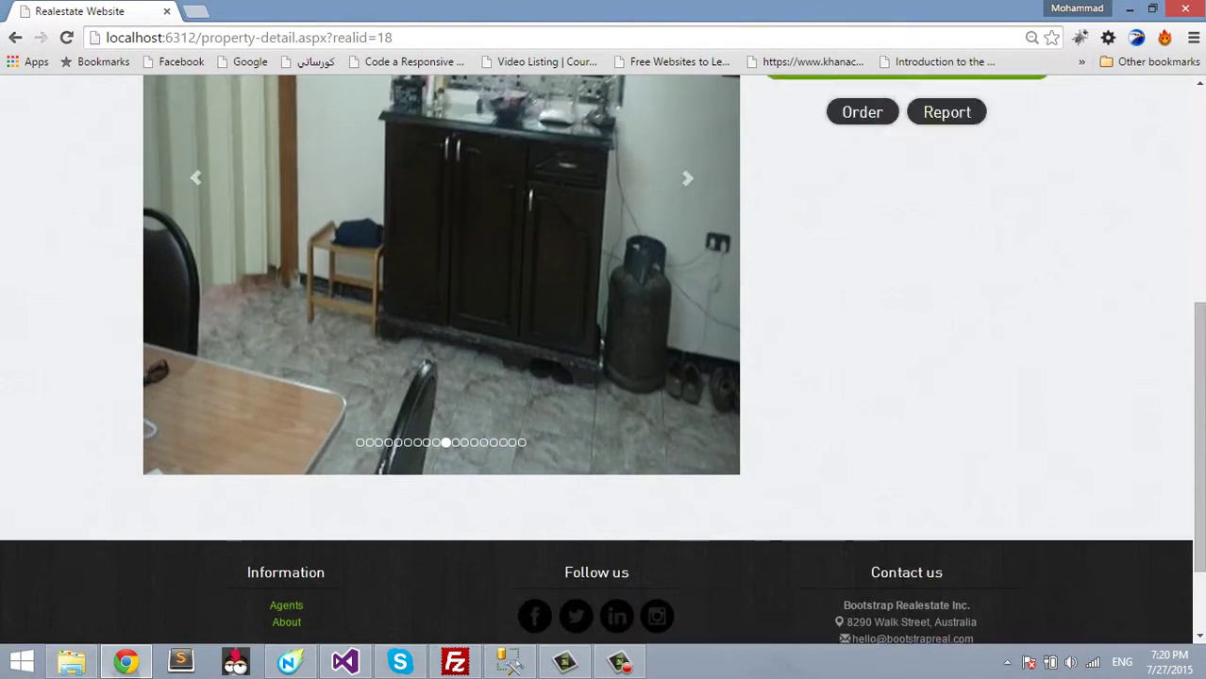
pyautogui.scroll(5, 906, 169)
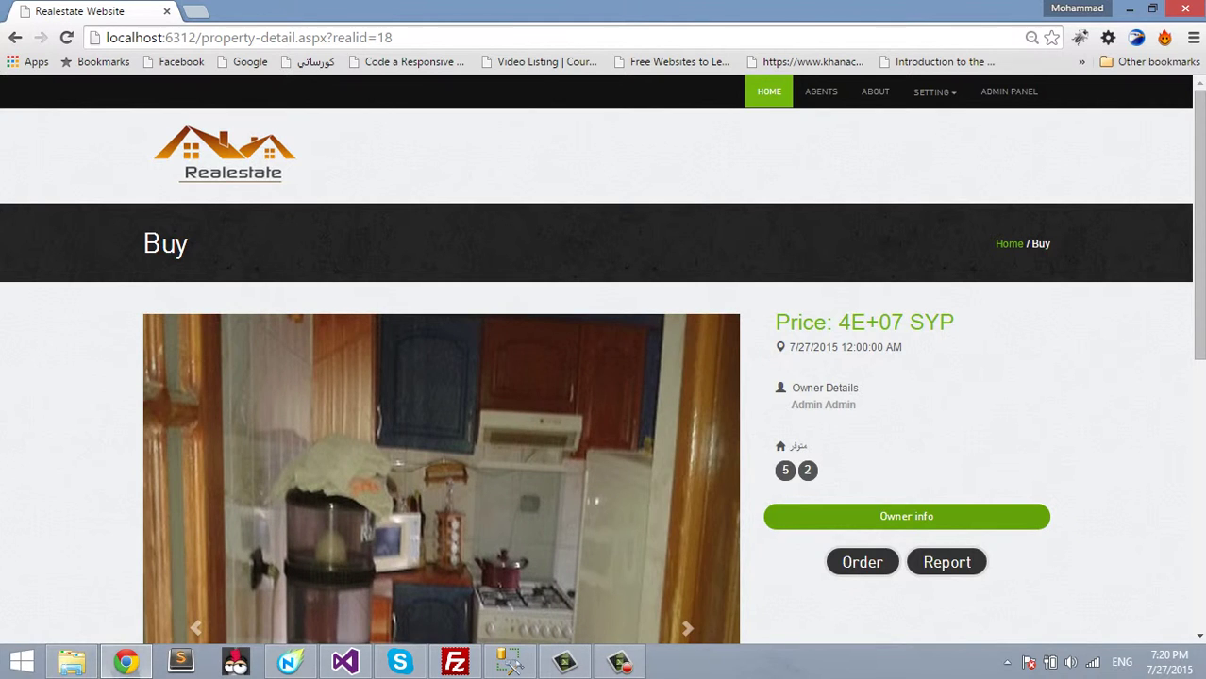
pyautogui.press('F5')
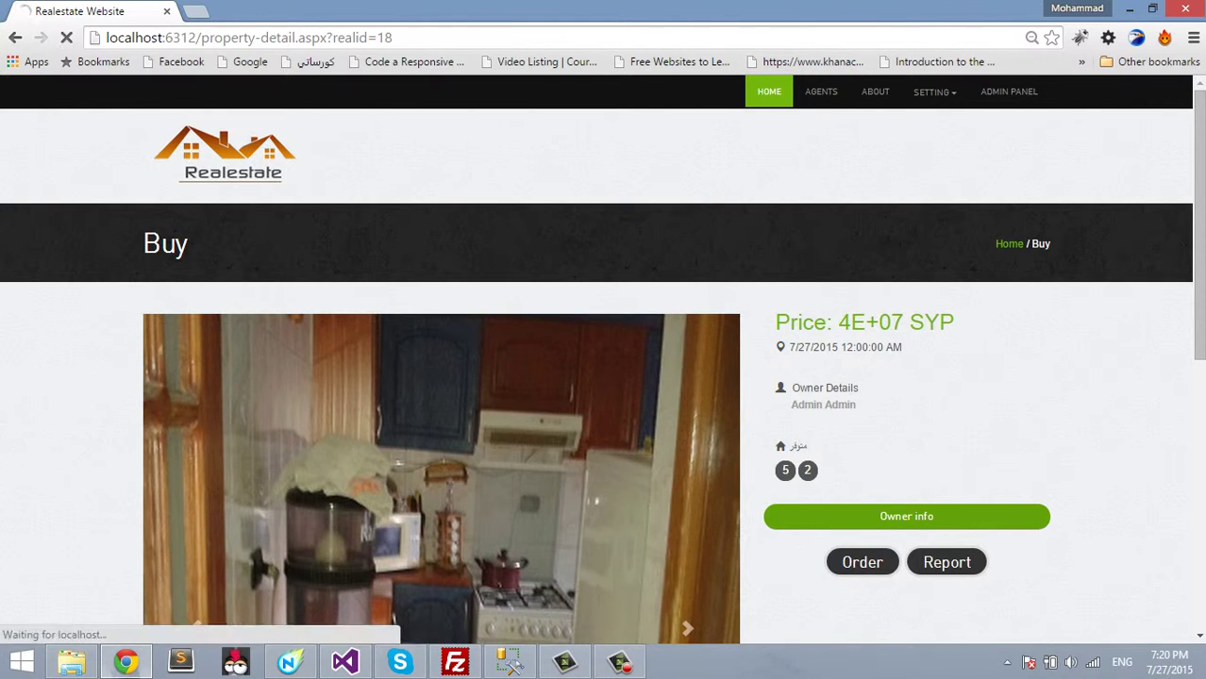